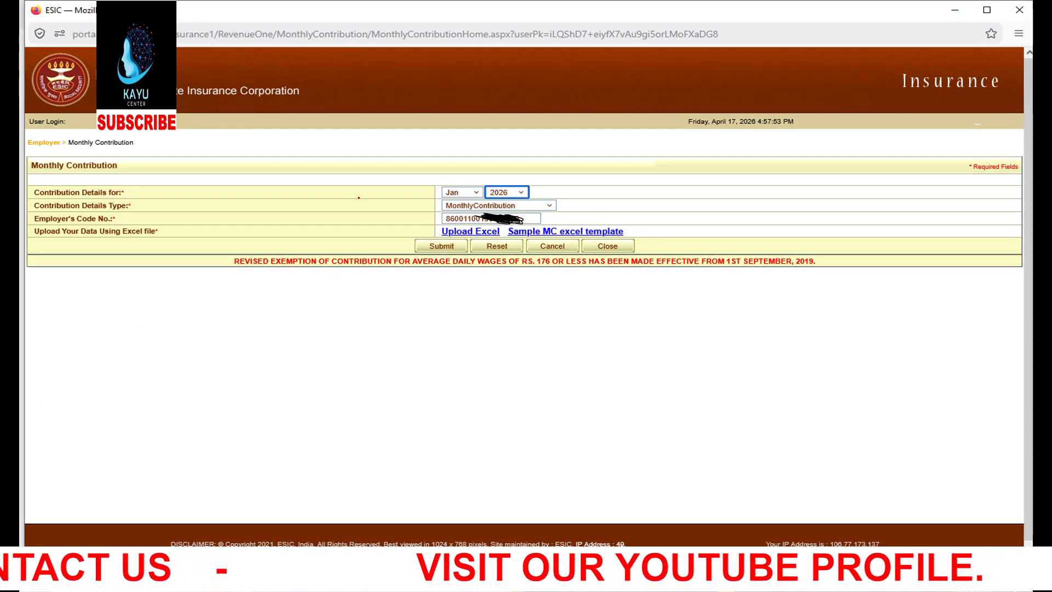
Add red ink check marks beside the contribution month, year, type and Excel template rows, plus a circled star below the form.
drag(434, 178, 469, 166)
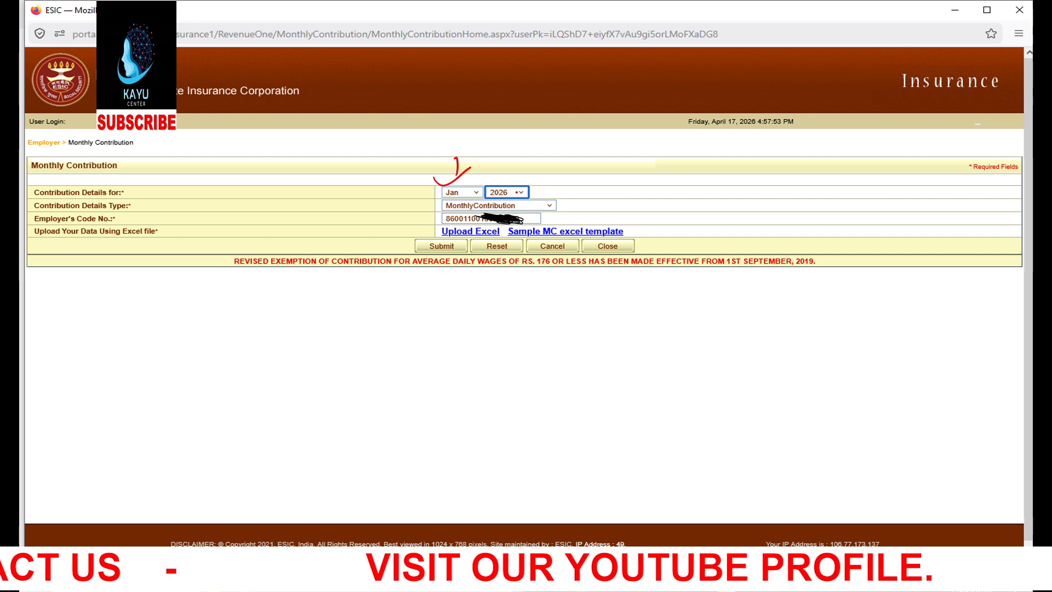
drag(532, 180, 603, 161)
drag(566, 205, 631, 196)
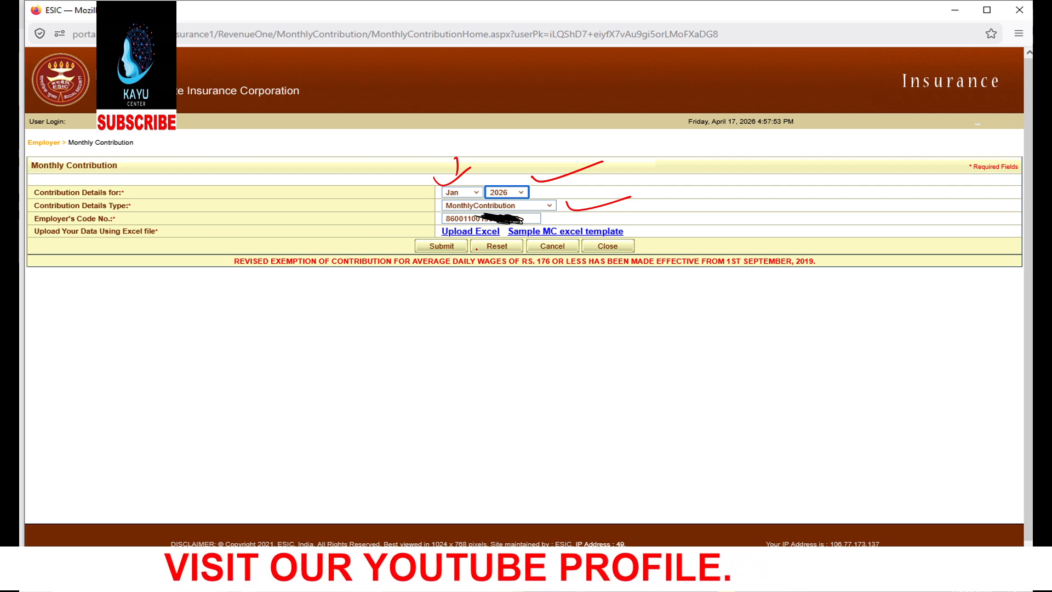
mouse_move(323, 314)
mouse_down()
mouse_move(315, 337)
mouse_move(354, 305)
mouse_move(285, 312)
mouse_move(334, 322)
mouse_up()
drag(610, 219, 678, 206)
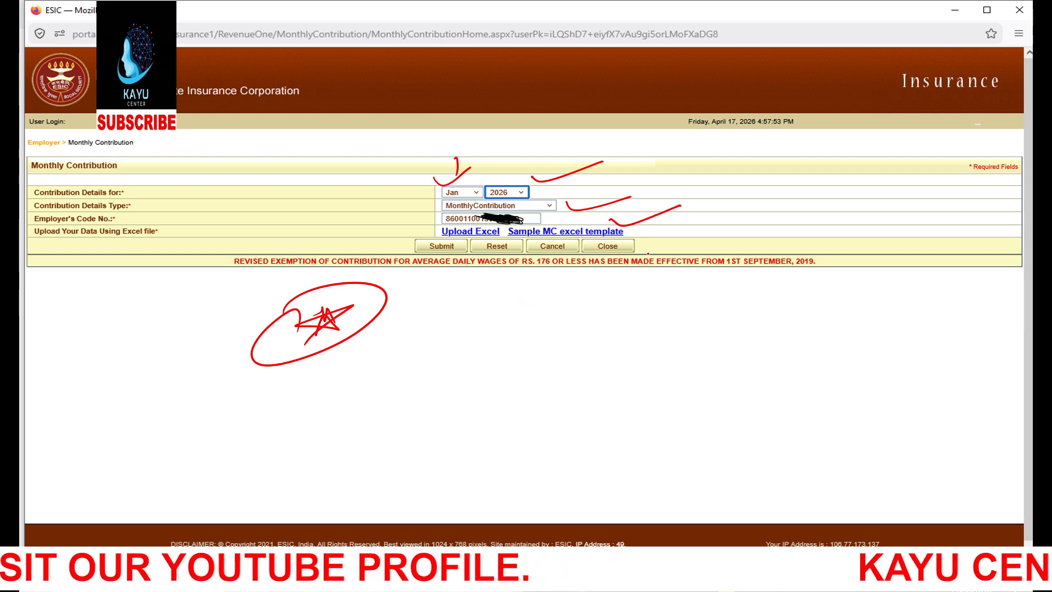
Handwrite "Employee" in red ink below the form, with a double underline and an arrow-like mark beside it.
mouse_move(525, 286)
mouse_down()
mouse_move(562, 332)
mouse_move(597, 287)
mouse_move(589, 330)
mouse_move(662, 298)
mouse_move(446, 364)
mouse_move(739, 325)
mouse_up()
click(727, 310)
click(738, 331)
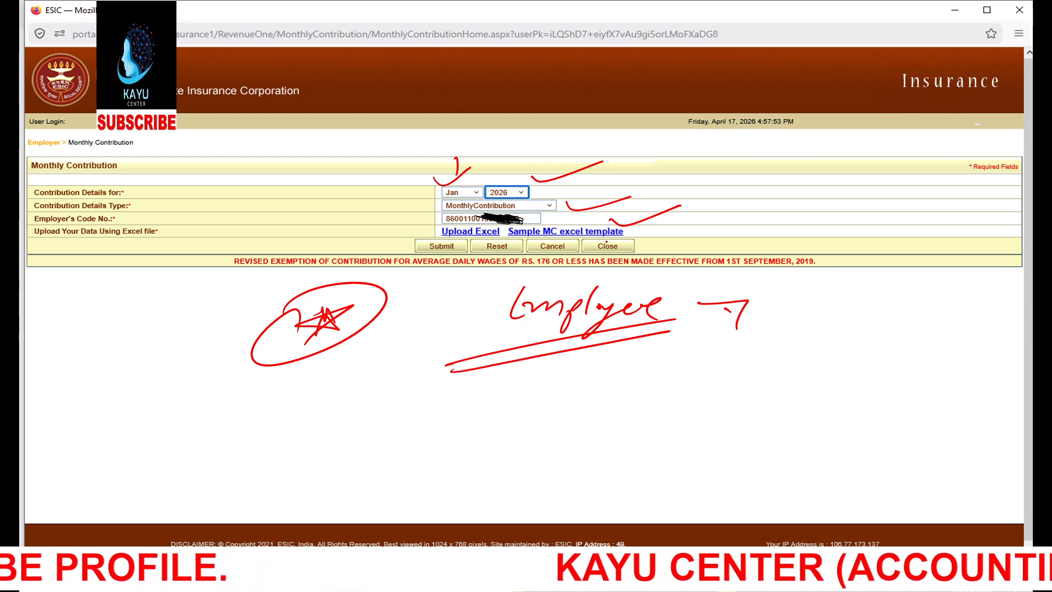
Handwrite "5 - 4" in red ink beside the form fields, circle the 4 and double-underline the note.
mouse_move(780, 208)
mouse_down()
mouse_move(791, 216)
mouse_move(772, 235)
mouse_up()
drag(793, 206, 882, 248)
drag(870, 219, 881, 225)
mouse_move(879, 220)
mouse_down()
mouse_move(875, 241)
mouse_move(758, 262)
mouse_move(893, 258)
mouse_up()
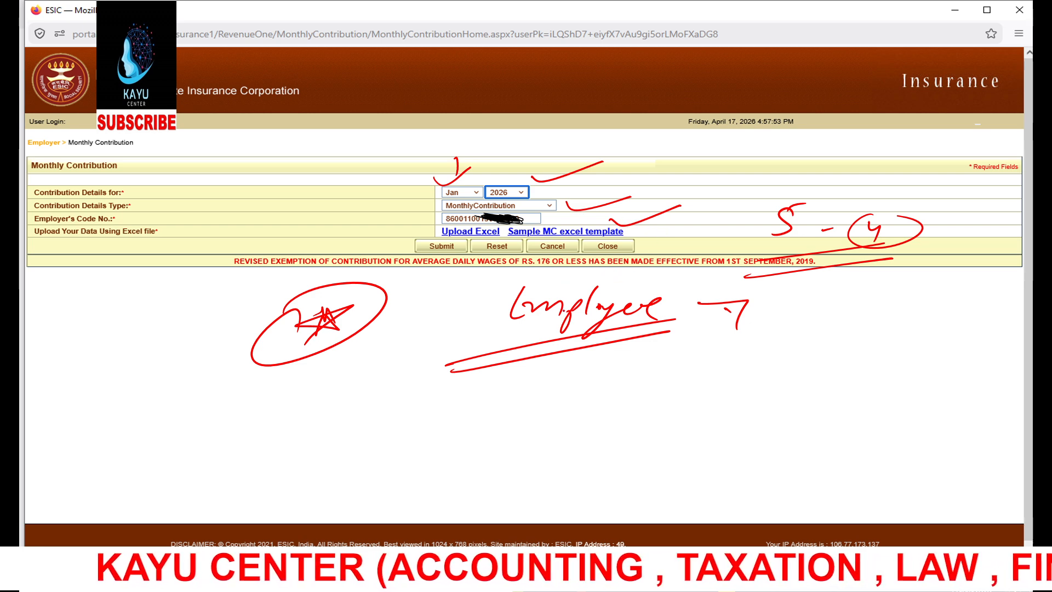
mouse_move(394, 232)
mouse_down()
mouse_move(436, 230)
mouse_move(424, 241)
mouse_up()
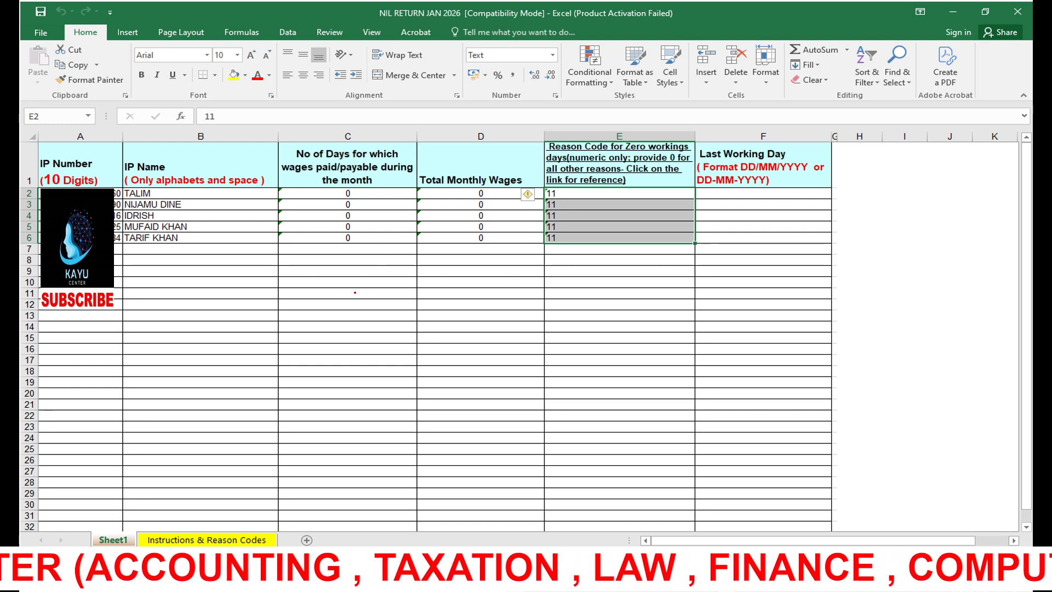
Ink check marks under the IP number, name, days, wages and last working day columns, and a circled star under the reason code column.
mouse_move(66, 318)
mouse_down()
mouse_move(89, 331)
mouse_move(121, 312)
mouse_up()
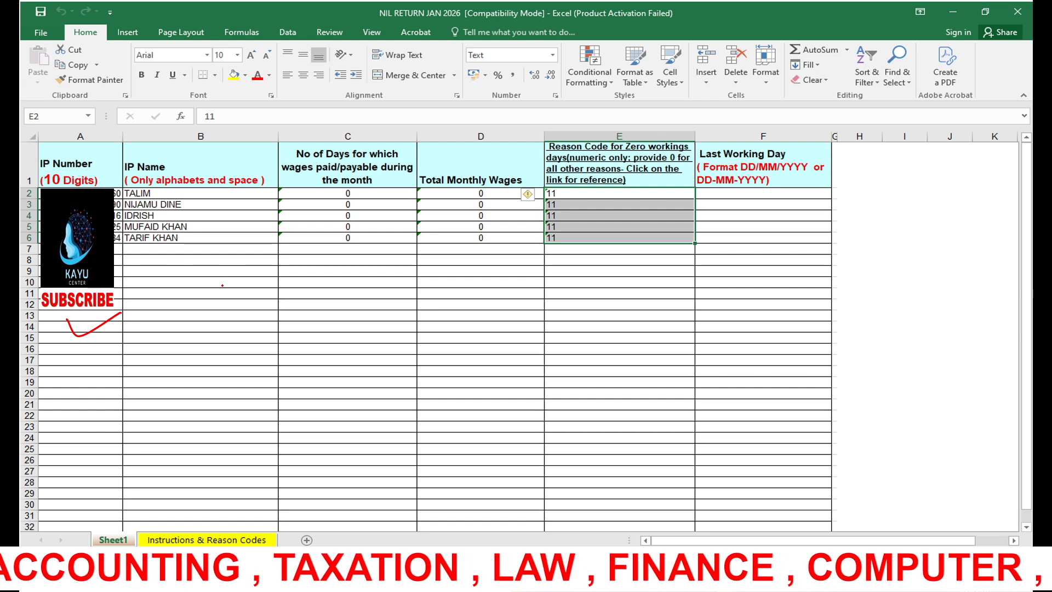
mouse_move(194, 260)
mouse_down()
mouse_move(308, 242)
mouse_move(409, 251)
mouse_move(459, 287)
mouse_move(541, 264)
mouse_up()
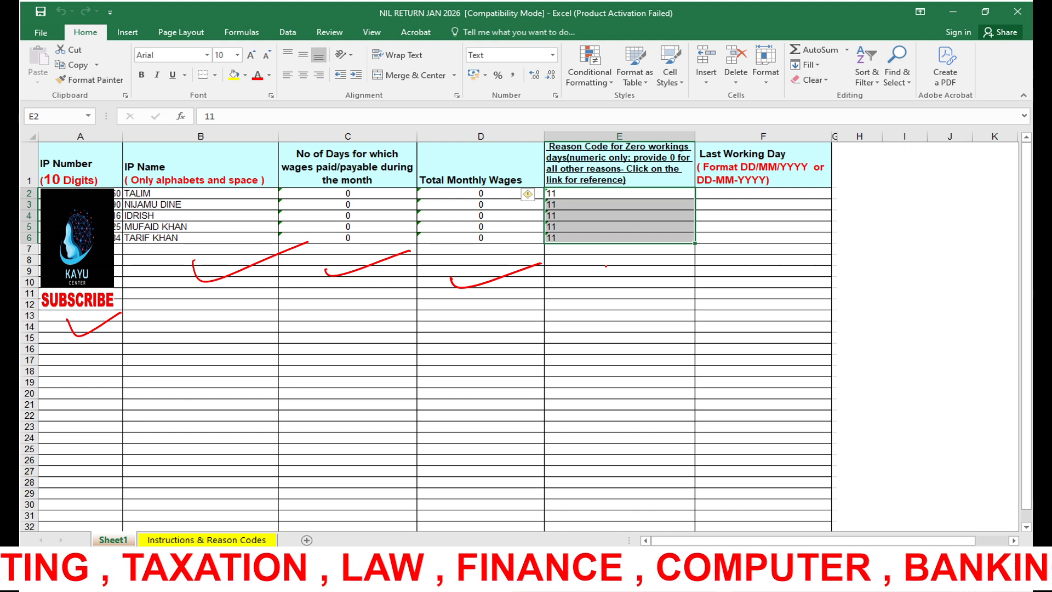
mouse_move(607, 265)
mouse_down()
mouse_move(601, 296)
mouse_move(646, 291)
mouse_move(682, 263)
mouse_move(619, 311)
mouse_up()
drag(648, 268, 662, 279)
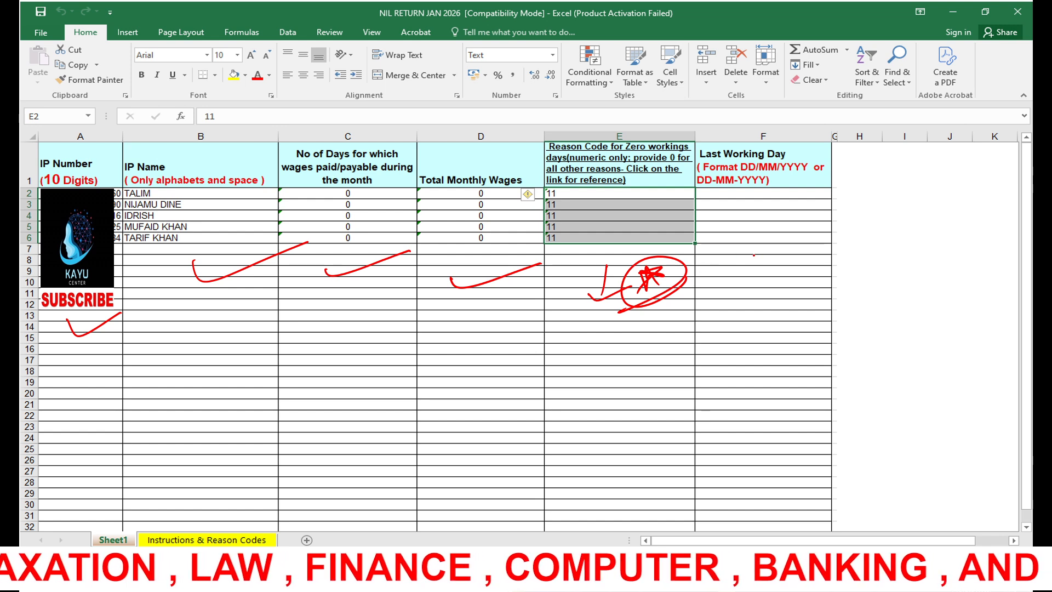
drag(759, 225, 882, 220)
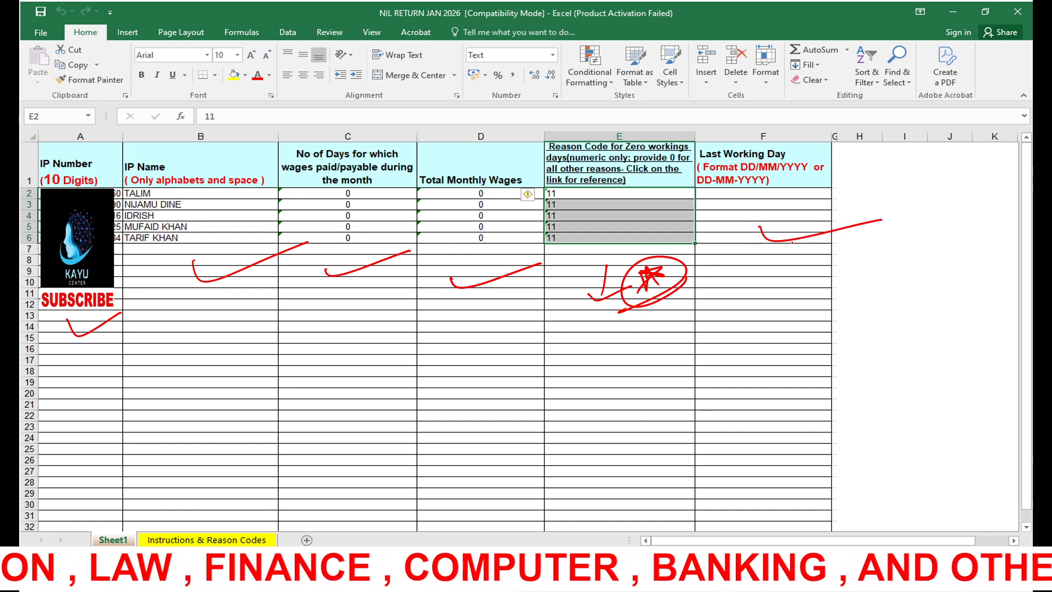
Handwrite a circled "nil" with a circled mark beside it over the empty rows, and erase all ink annotations.
mouse_move(290, 362)
mouse_down()
mouse_move(285, 384)
mouse_move(263, 351)
mouse_move(277, 344)
mouse_up()
drag(388, 372, 443, 337)
mouse_move(455, 337)
mouse_down()
mouse_move(453, 351)
mouse_move(480, 357)
mouse_up()
mouse_move(363, 395)
mouse_down()
mouse_move(416, 291)
mouse_move(345, 403)
mouse_up()
drag(362, 399, 460, 392)
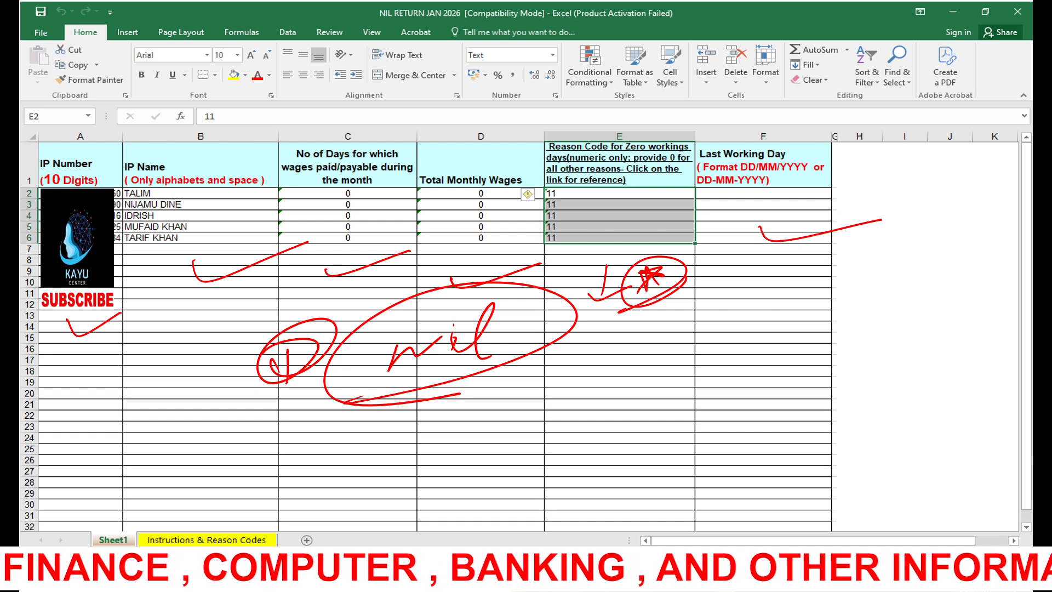
key(e)
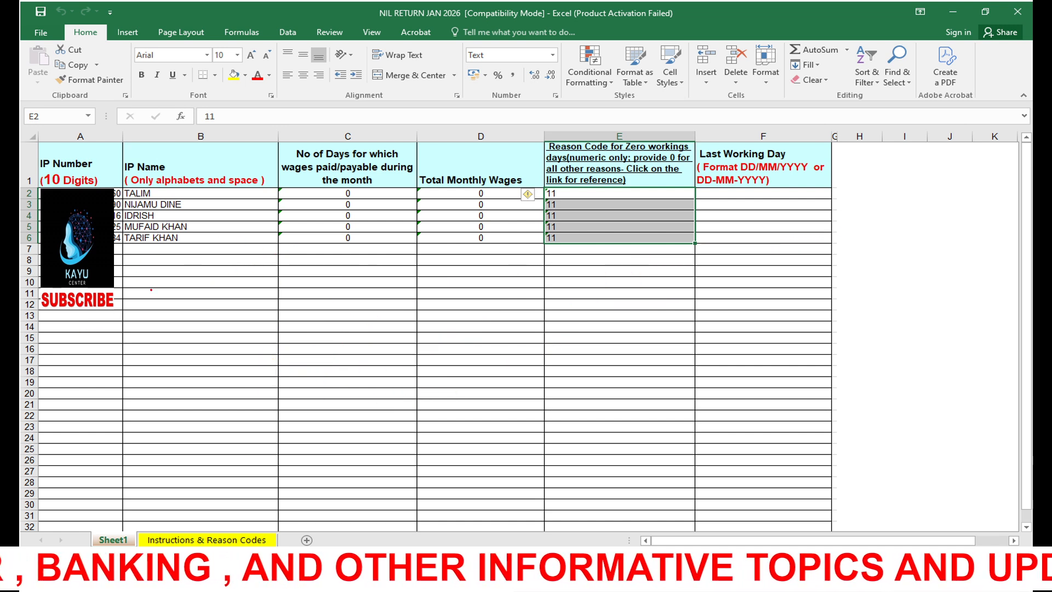
Draw red check marks below the IP number, IP name, days, total monthly wages and reason code columns.
drag(74, 328, 132, 314)
drag(199, 278, 295, 261)
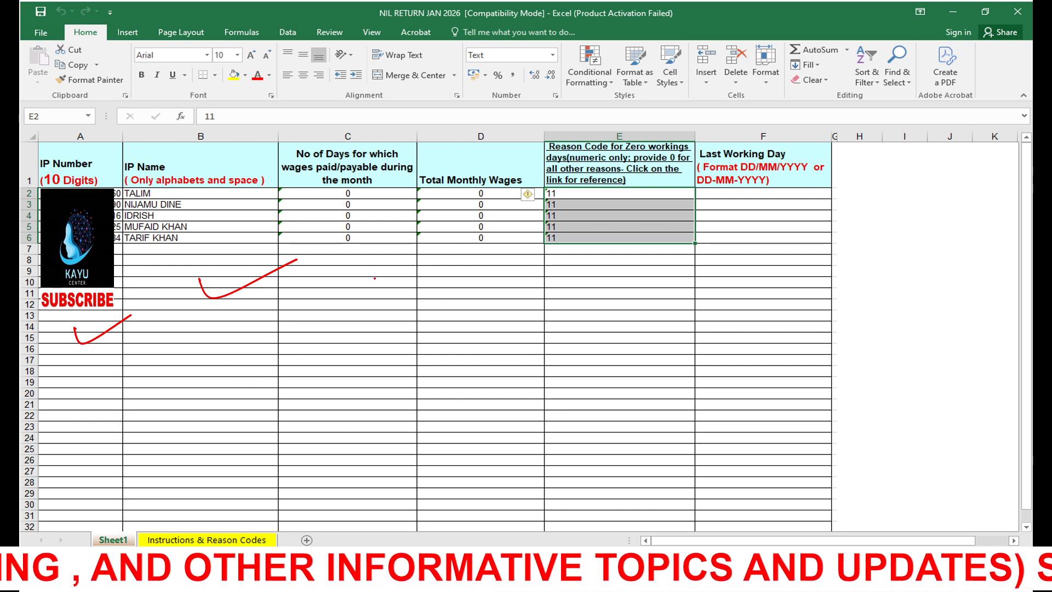
drag(310, 273, 393, 251)
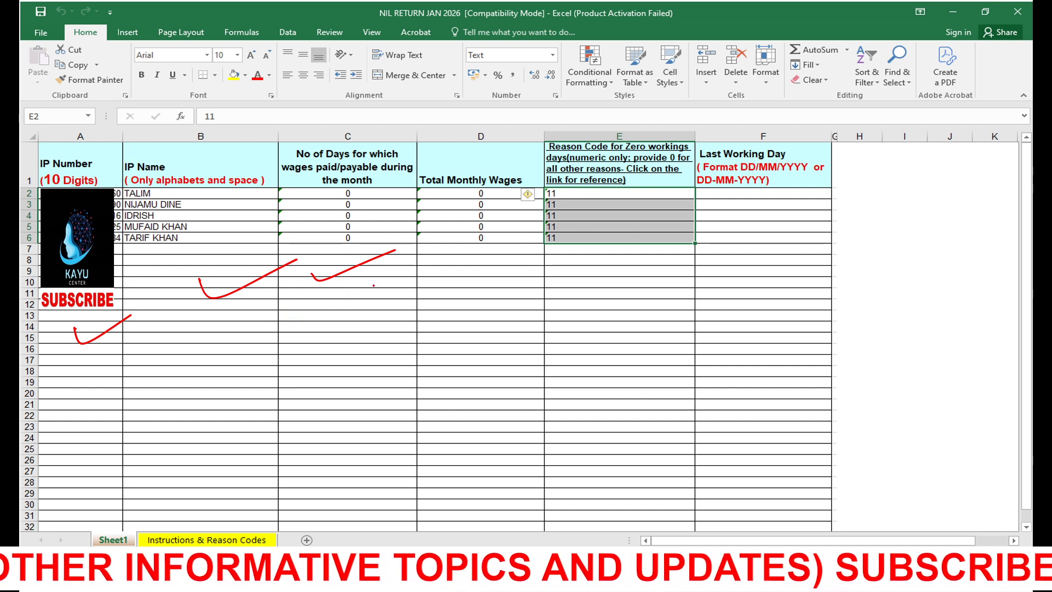
drag(427, 278, 480, 268)
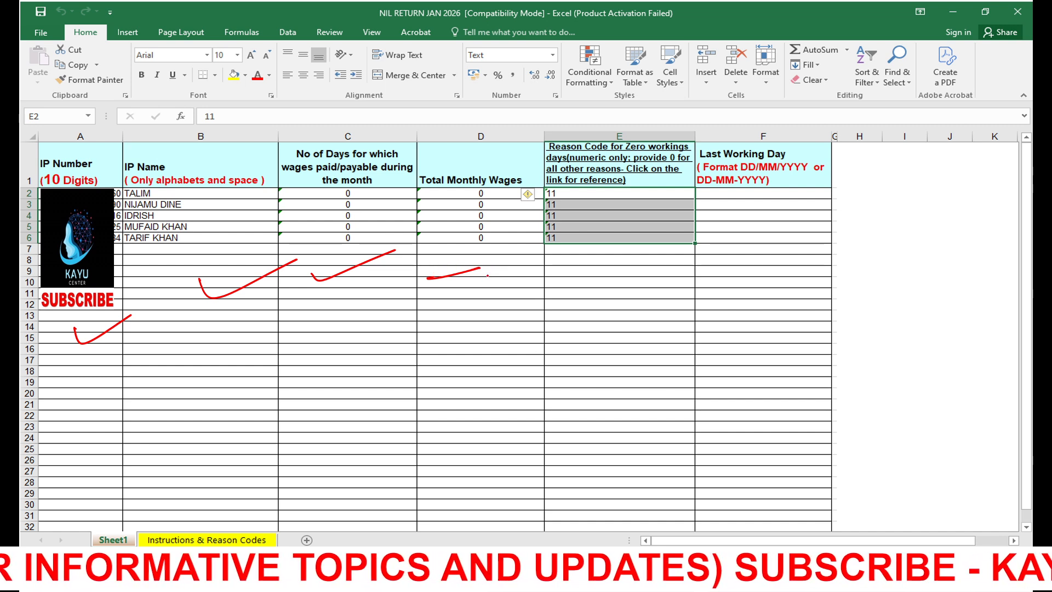
drag(474, 252, 522, 243)
mouse_move(491, 274)
mouse_down()
mouse_move(542, 256)
mouse_move(651, 244)
mouse_up()
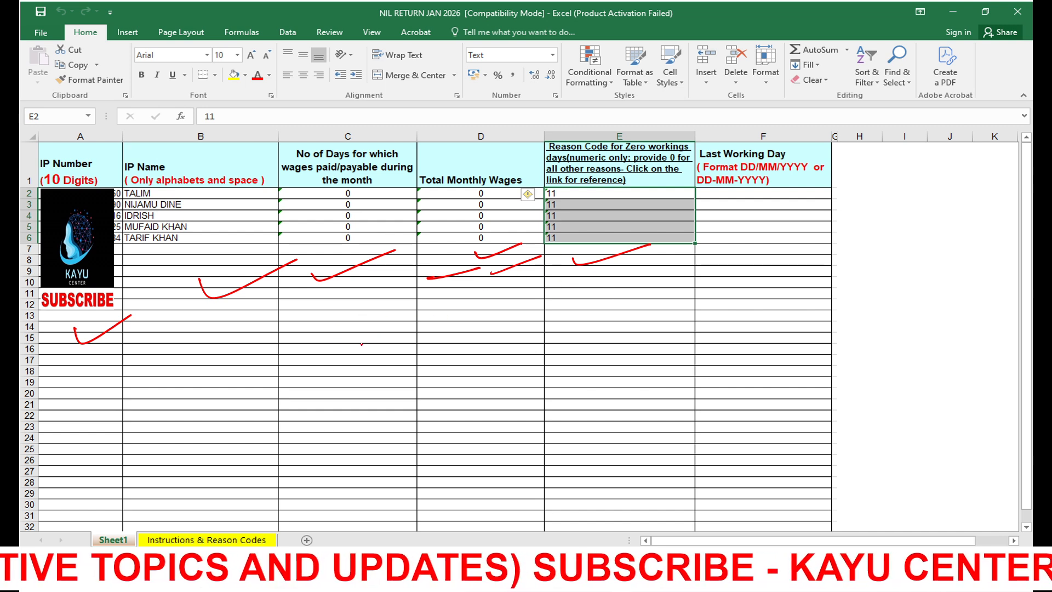
Handwrite "No work" in red ink over the empty rows and double-underline both words.
drag(420, 353, 510, 321)
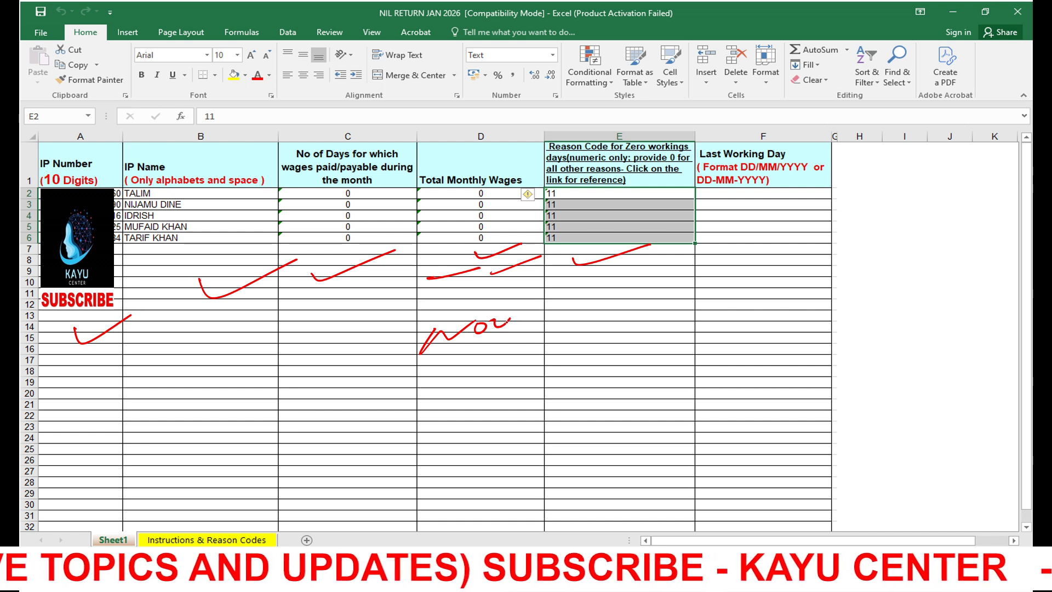
drag(402, 366, 491, 335)
mouse_move(373, 379)
mouse_down()
mouse_move(568, 315)
mouse_move(631, 319)
mouse_up()
click(630, 317)
mouse_move(519, 353)
mouse_down()
mouse_move(610, 327)
mouse_move(629, 340)
mouse_up()
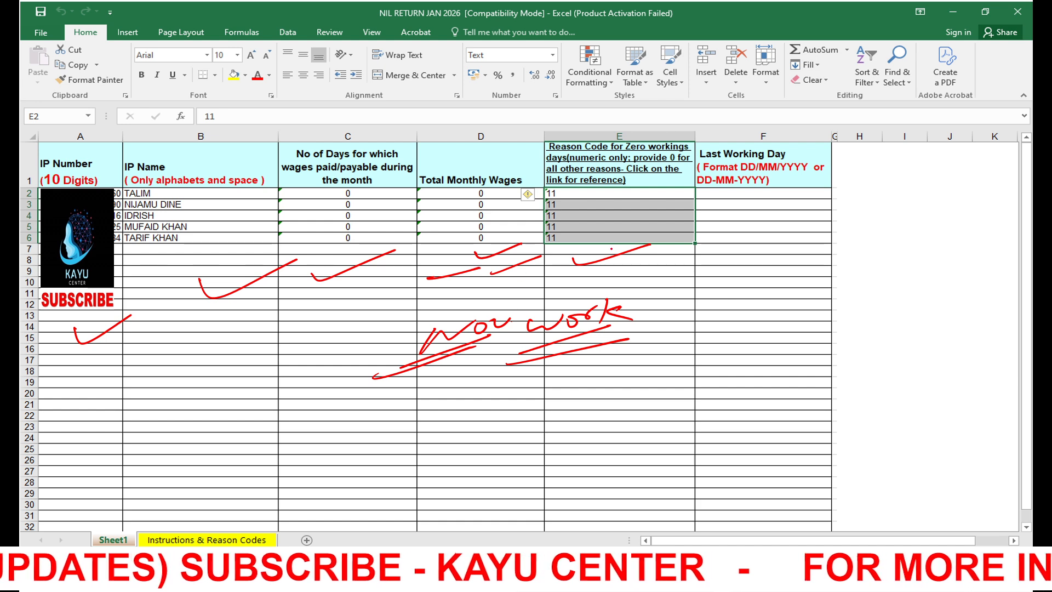
Ink check marks on the reason code 11 cells and above the Instructions & Reason Codes sheet name.
drag(607, 210, 714, 191)
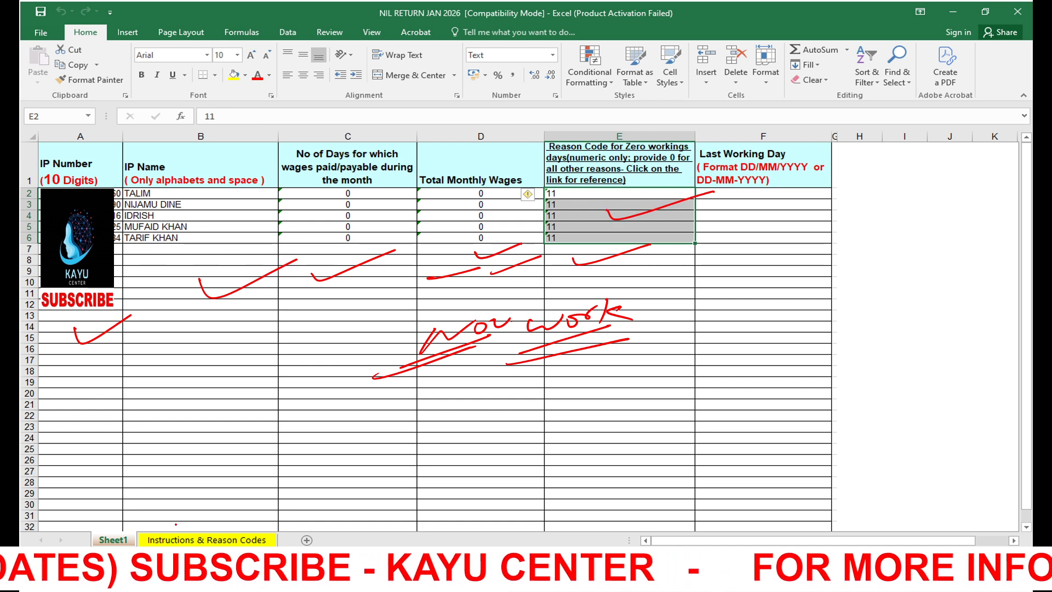
drag(189, 514, 237, 504)
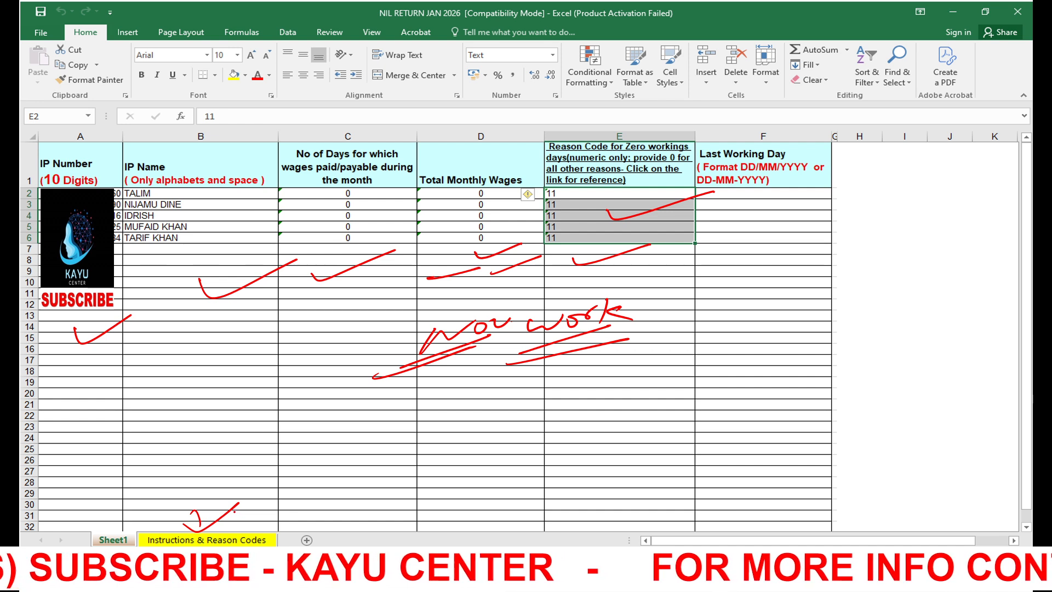
mouse_move(634, 286)
mouse_down()
mouse_move(656, 285)
mouse_move(674, 317)
mouse_up()
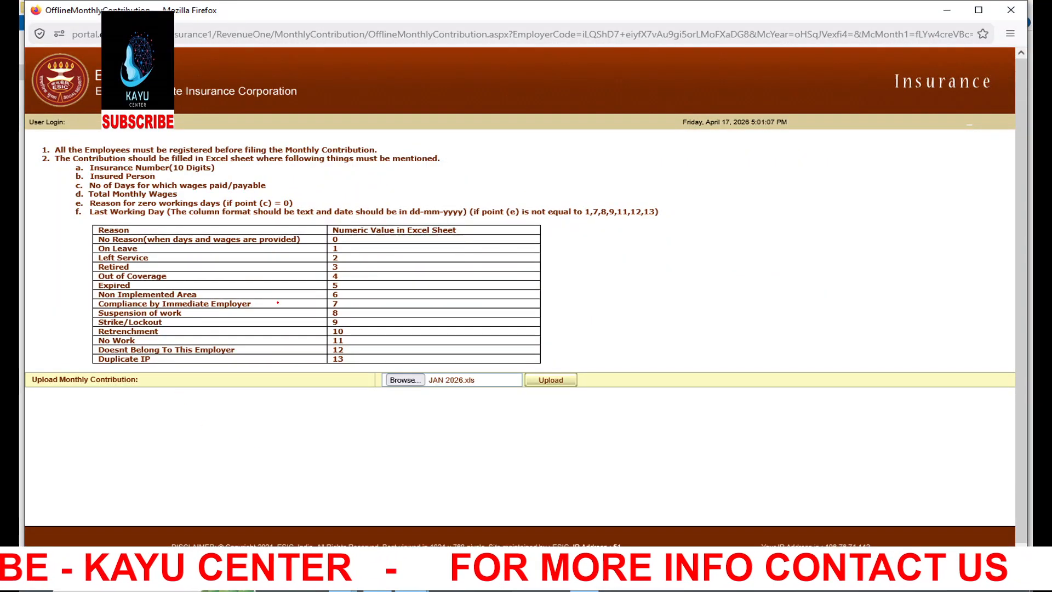
Mark the reason code table with a check mark and a side bracket, and highlight the No Work row with code 11.
drag(495, 286, 679, 262)
mouse_move(96, 226)
mouse_down()
mouse_move(68, 290)
mouse_move(82, 378)
mouse_up()
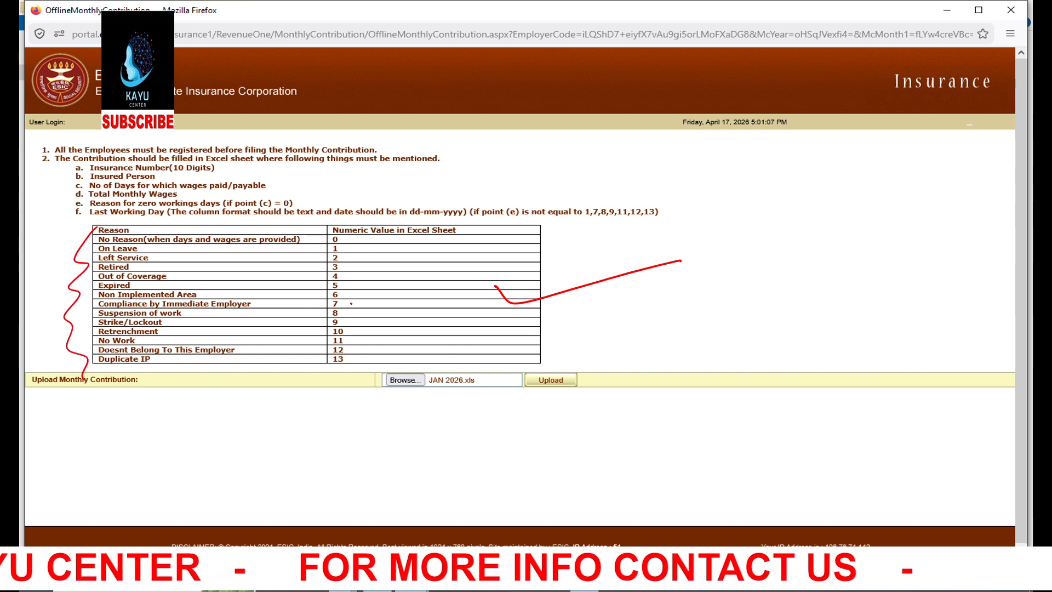
mouse_move(349, 345)
mouse_down()
mouse_move(312, 345)
mouse_move(354, 336)
mouse_up()
drag(135, 339, 187, 329)
Underline the chosen file JAN 2026.xls in red ink and add a check mark beside the upload control.
drag(467, 390, 512, 371)
drag(398, 396, 492, 375)
mouse_move(586, 353)
mouse_down()
mouse_move(601, 378)
mouse_move(698, 328)
mouse_up()
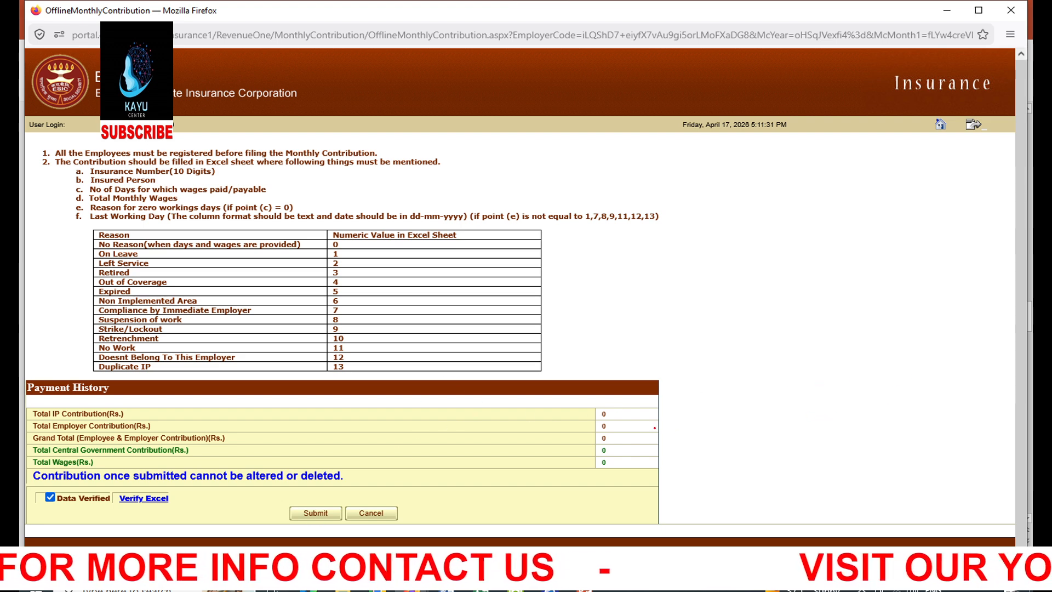
Ink a check mark and underlines beside the Payment History totals, and circle the Submit control.
drag(647, 415, 723, 399)
drag(633, 472, 679, 453)
drag(620, 491, 704, 457)
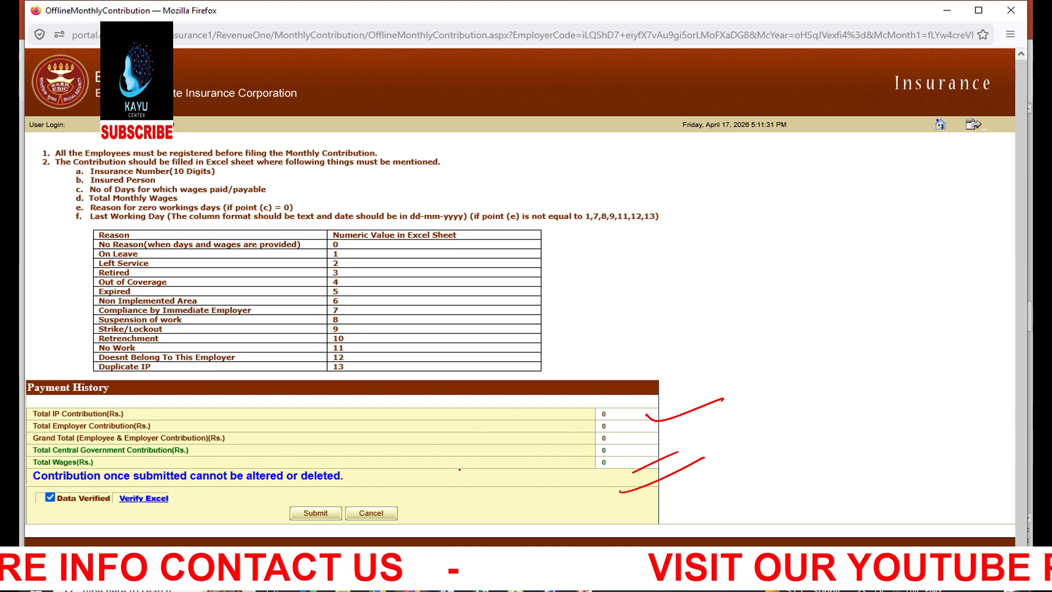
drag(317, 486, 275, 501)
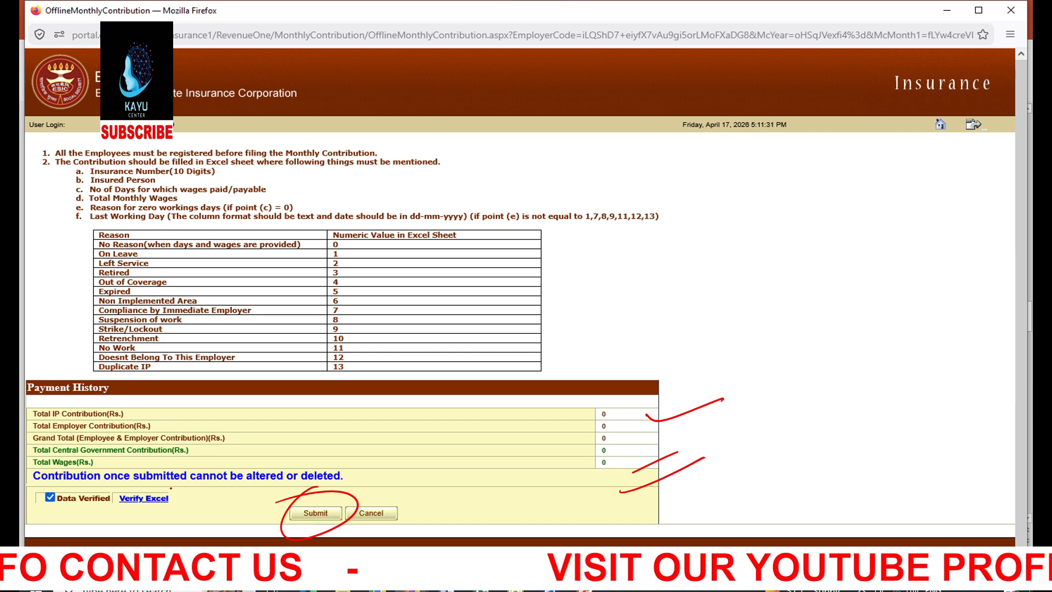
Underline the notice about submitted contributions, double-underline Verify Excel, and leave the ink annotation mode.
drag(163, 478, 214, 477)
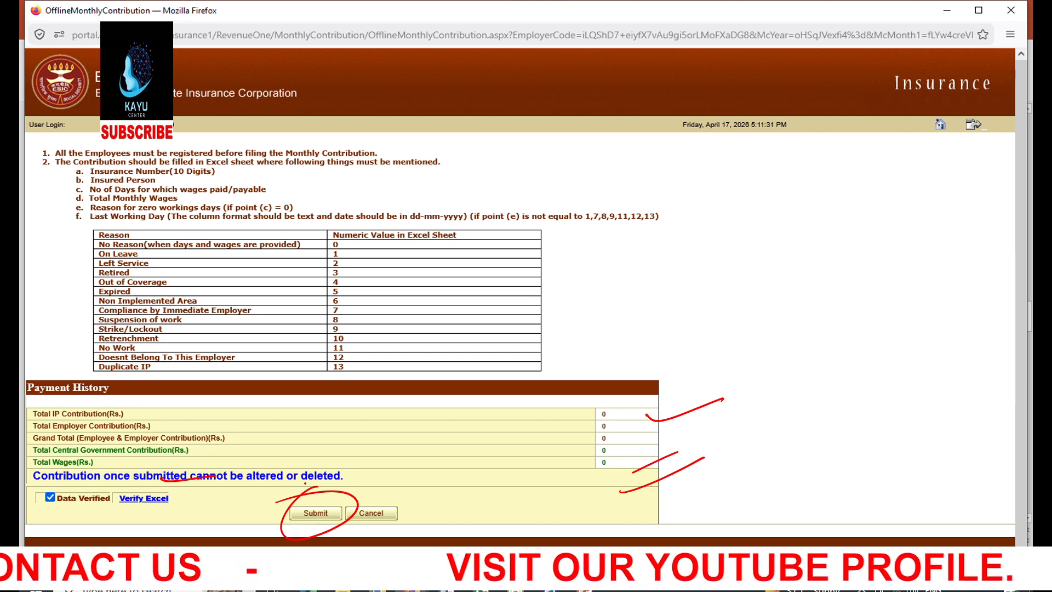
drag(116, 518, 185, 497)
drag(124, 528, 185, 509)
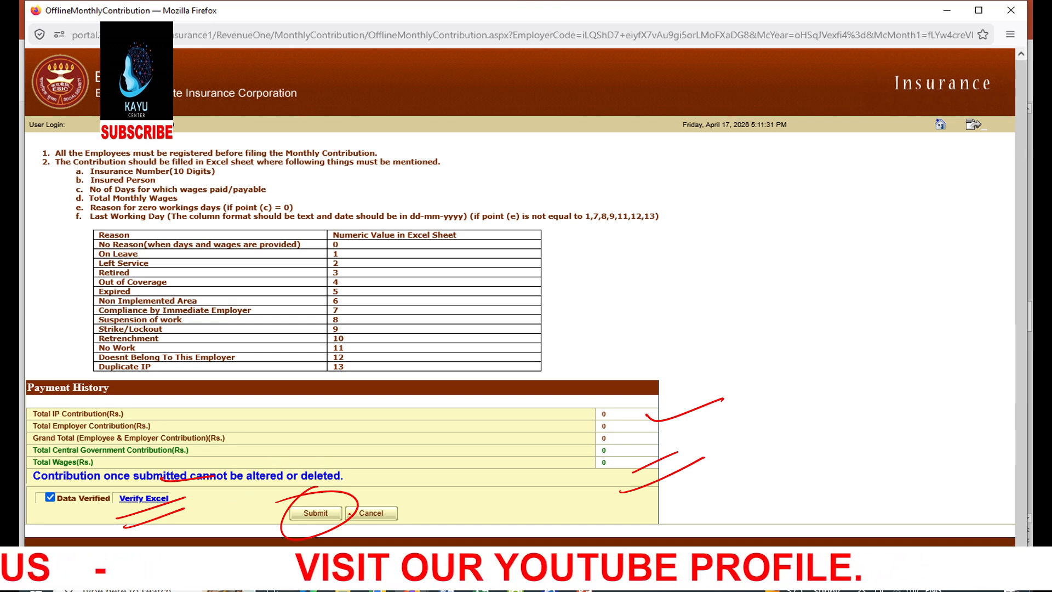
key(Escape)
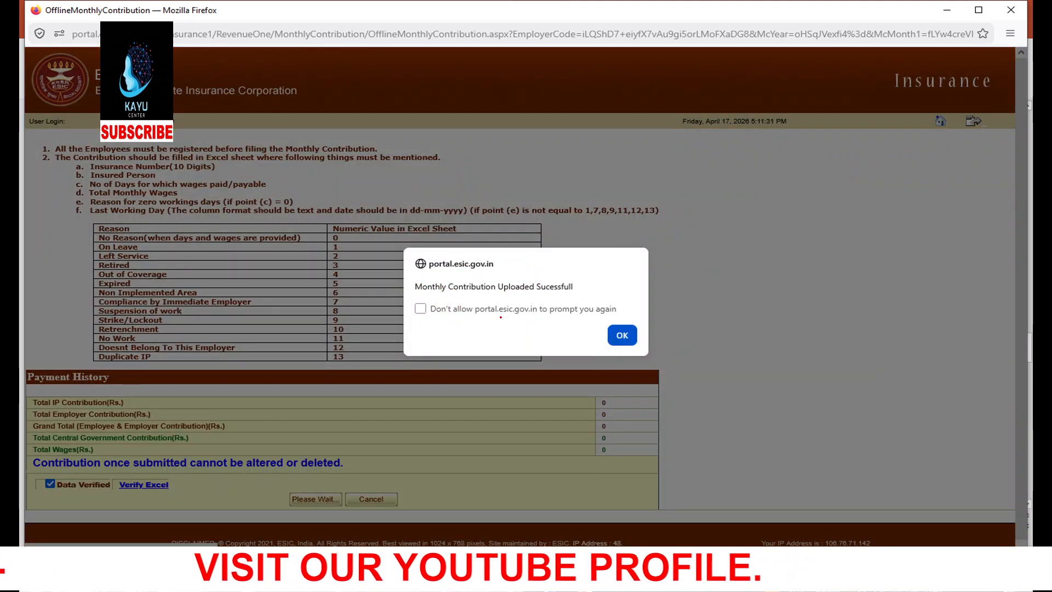
Mark the monthly contribution upload message in red ink and circle its OK control.
drag(448, 310, 603, 294)
drag(505, 336, 578, 321)
drag(647, 316, 629, 317)
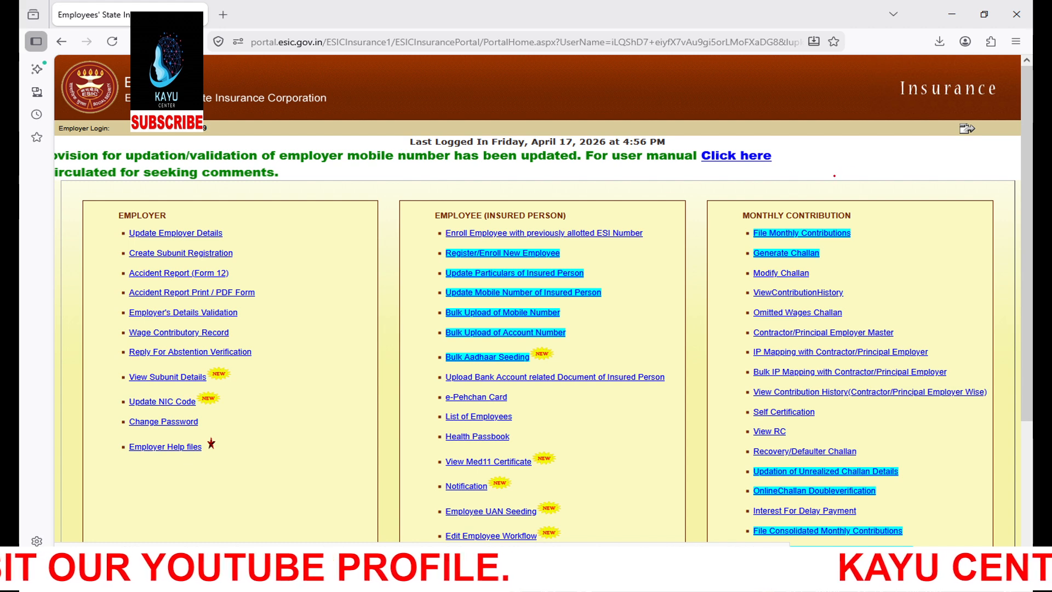
Ink a check mark and underline beside File Monthly Contributions, and mark Generate Challan in the Monthly Contribution list.
drag(750, 224, 766, 217)
drag(717, 245, 769, 229)
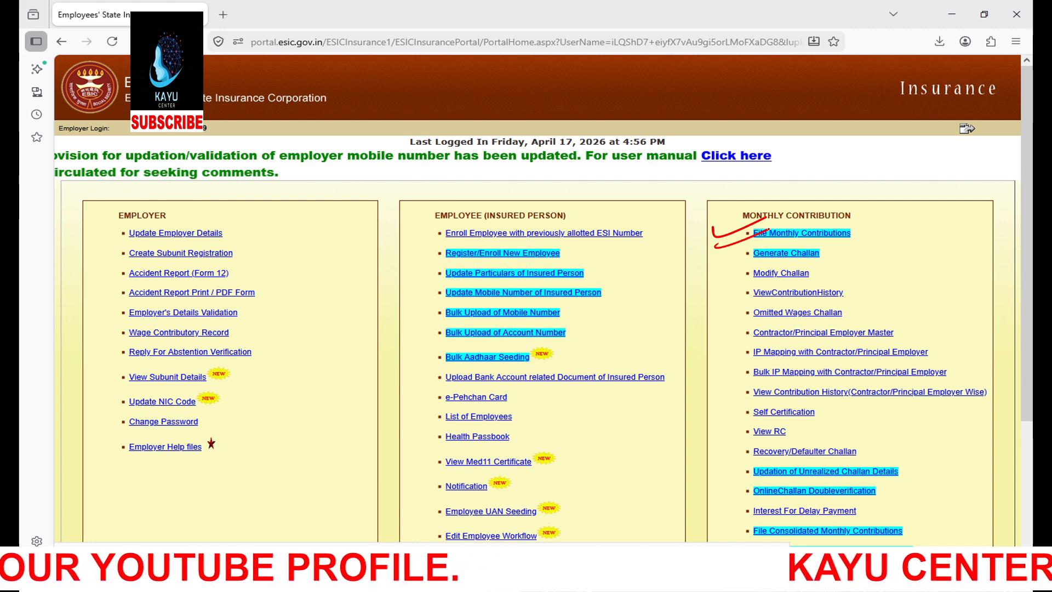
drag(827, 245, 879, 244)
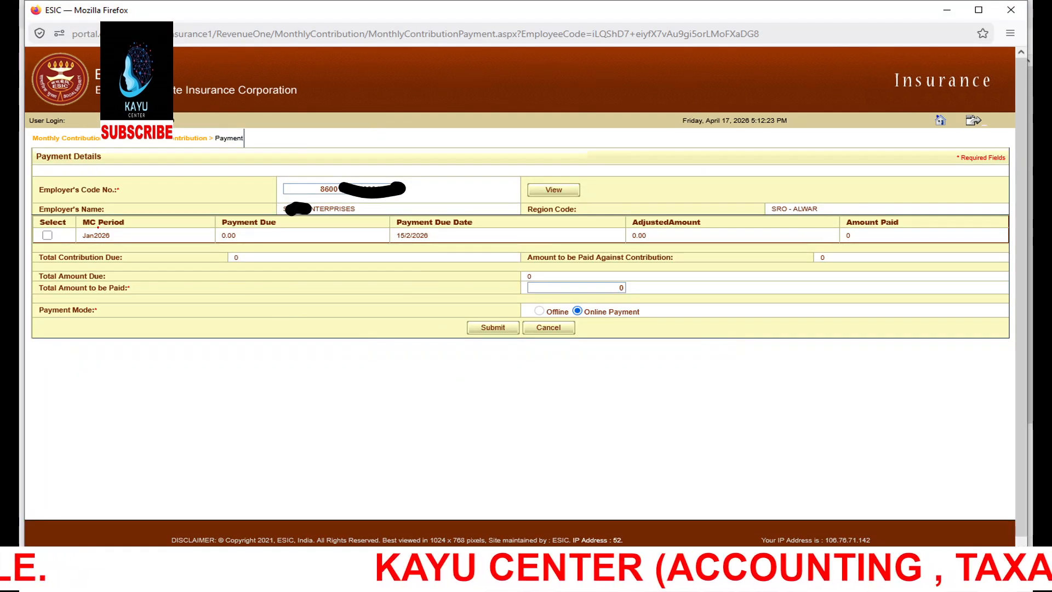
Add red check marks at the Jan2026 period, the 15/2/2026 payment due date, the total amount due and the total amount to be paid.
drag(68, 230, 112, 211)
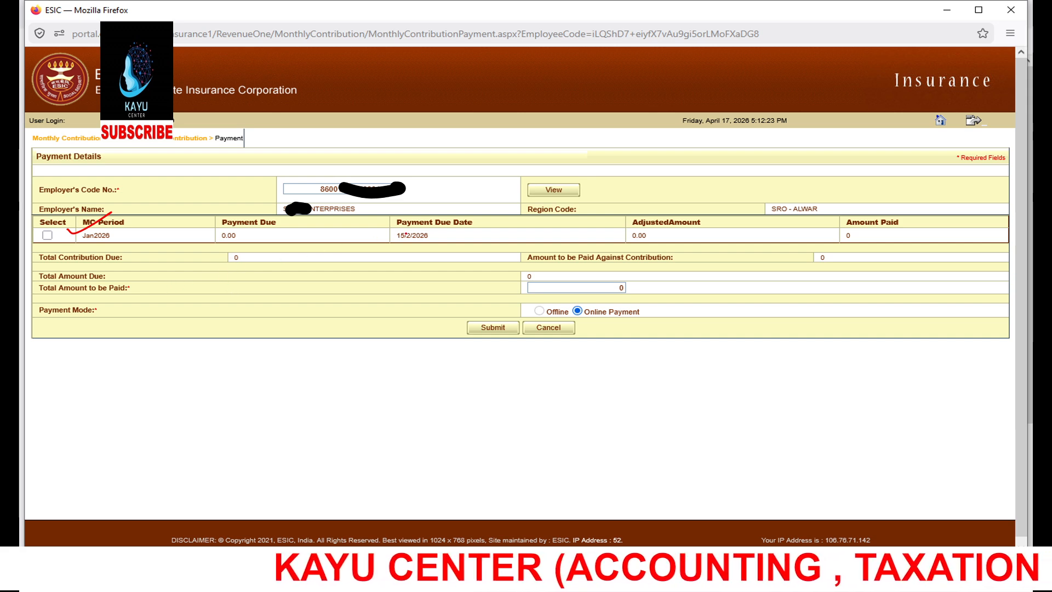
drag(435, 238, 481, 223)
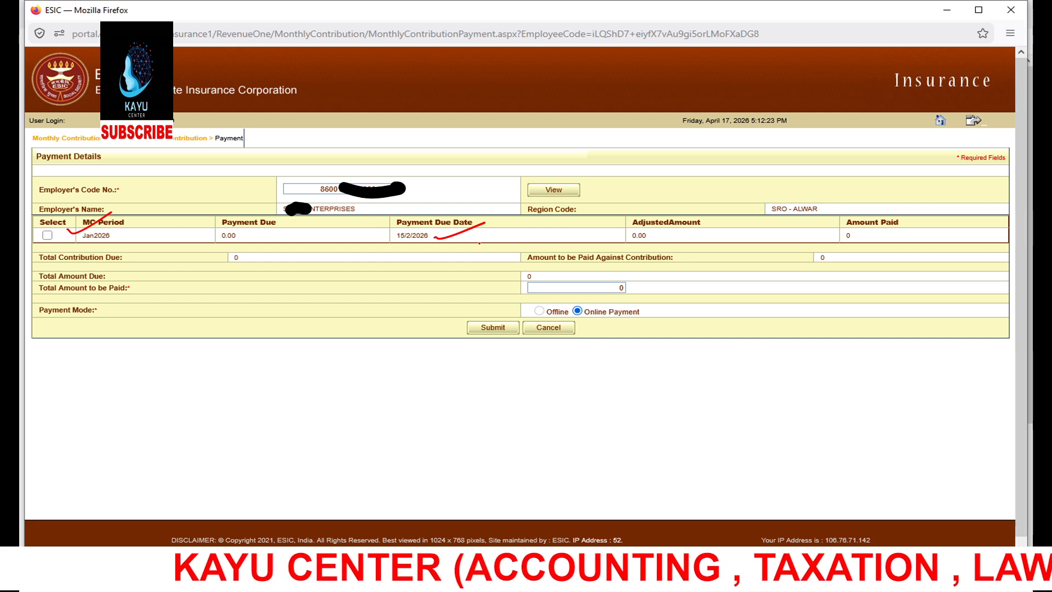
drag(575, 277, 643, 256)
drag(634, 291, 707, 270)
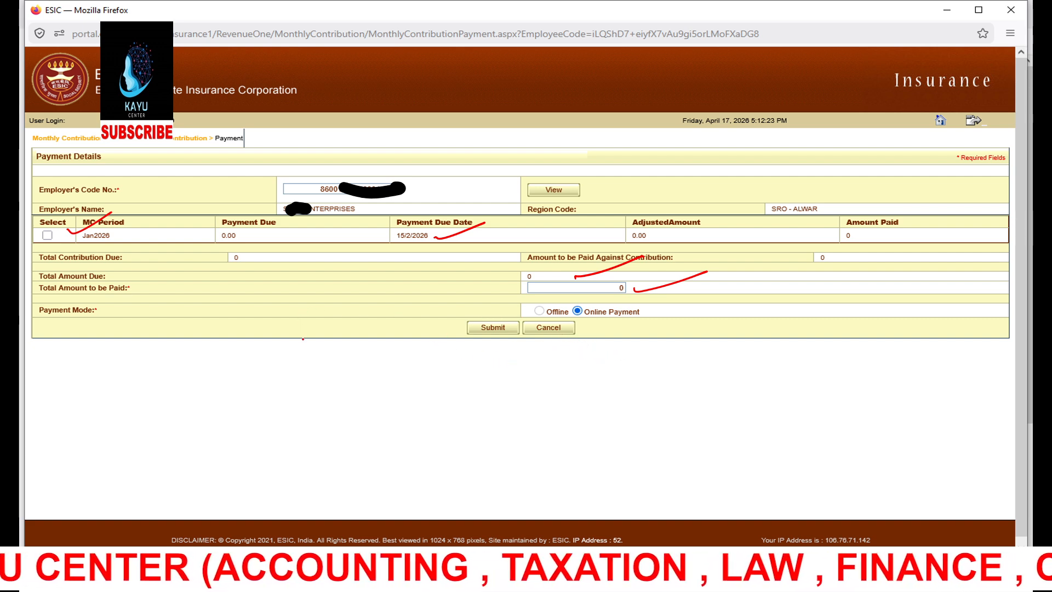
Handwrite "15 -" in red ink below the payment form, circle it and add a large check mark beside it.
mouse_move(291, 343)
mouse_down()
mouse_move(291, 367)
mouse_move(317, 367)
mouse_up()
mouse_move(318, 336)
mouse_down()
mouse_move(344, 341)
mouse_move(299, 325)
mouse_up()
drag(203, 348, 317, 311)
drag(370, 353, 382, 351)
Ink marks beside the total amount fields and circle the payment form's Submit control.
drag(496, 273, 535, 261)
drag(487, 306, 529, 288)
mouse_move(480, 317)
mouse_down()
mouse_move(438, 341)
mouse_move(459, 312)
mouse_move(519, 343)
mouse_up()
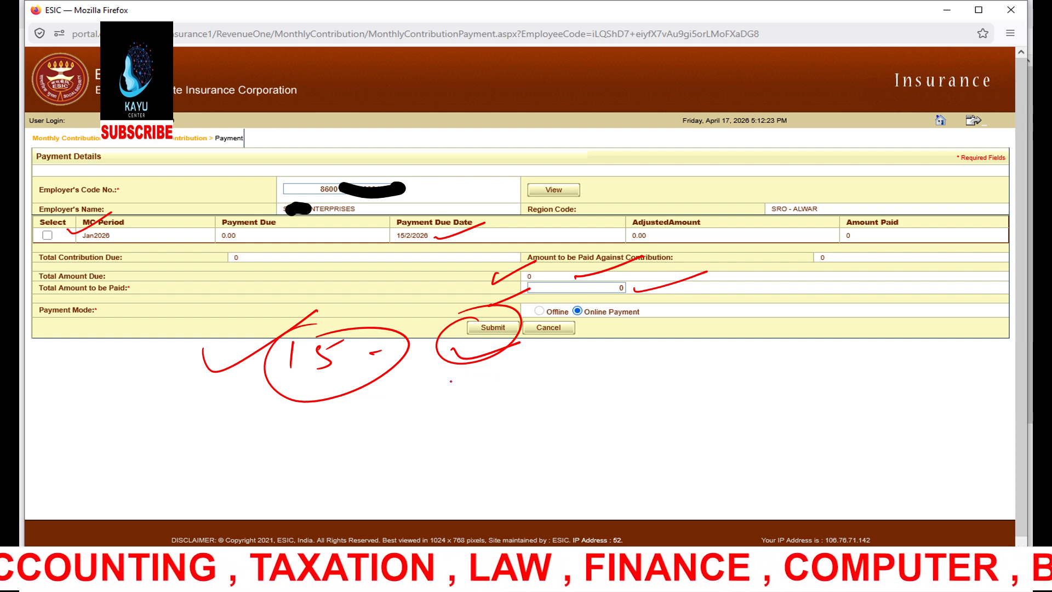
Handwrite "Nil" in red ink below the payment form, underline it twice and add strokes beside it.
mouse_move(538, 402)
mouse_down()
mouse_move(555, 383)
mouse_move(599, 369)
mouse_up()
mouse_move(628, 358)
mouse_down()
mouse_move(630, 375)
mouse_move(655, 394)
mouse_move(470, 442)
mouse_up()
mouse_move(452, 456)
mouse_down()
mouse_move(408, 472)
mouse_move(630, 421)
mouse_up()
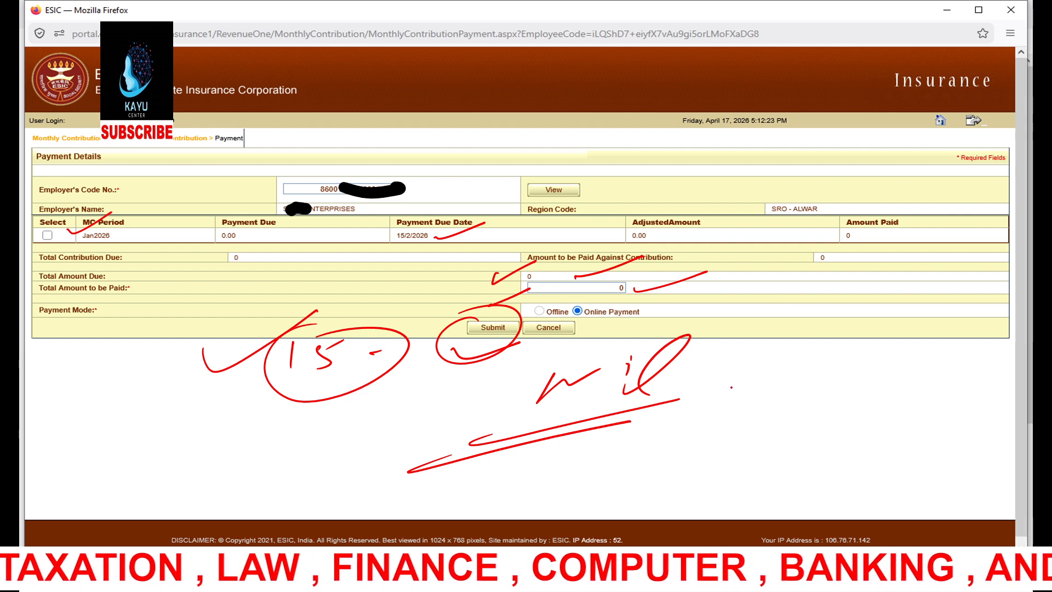
drag(769, 365, 788, 397)
mouse_move(847, 355)
mouse_down()
mouse_move(839, 381)
mouse_move(858, 380)
mouse_up()
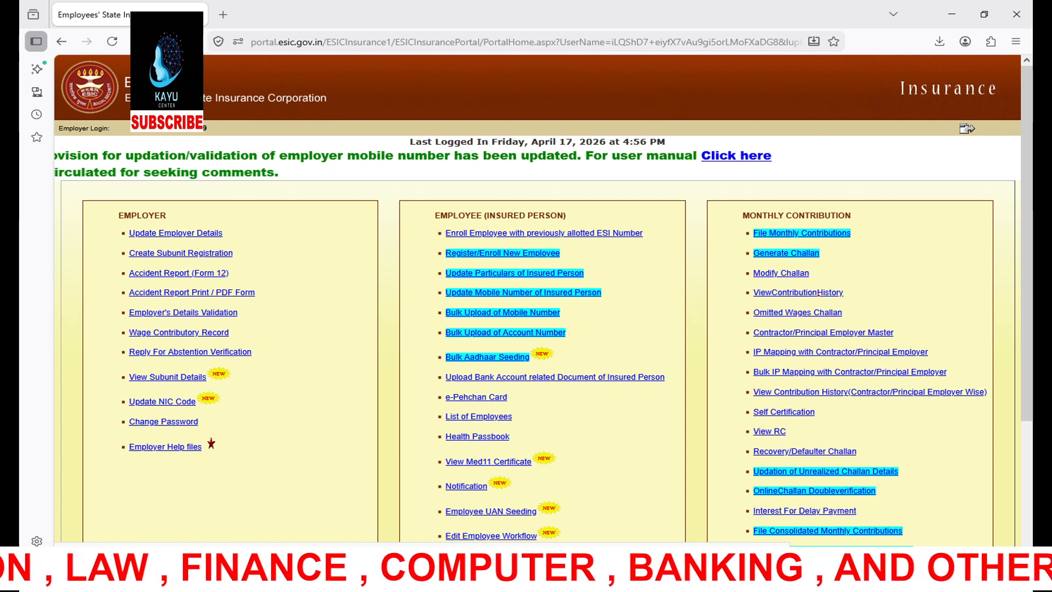
Ink marks below ViewContributionHistory in the Monthly Contribution list and add a check mark beside the Jan 2026 period in View History.
drag(847, 285, 921, 279)
drag(778, 306, 893, 298)
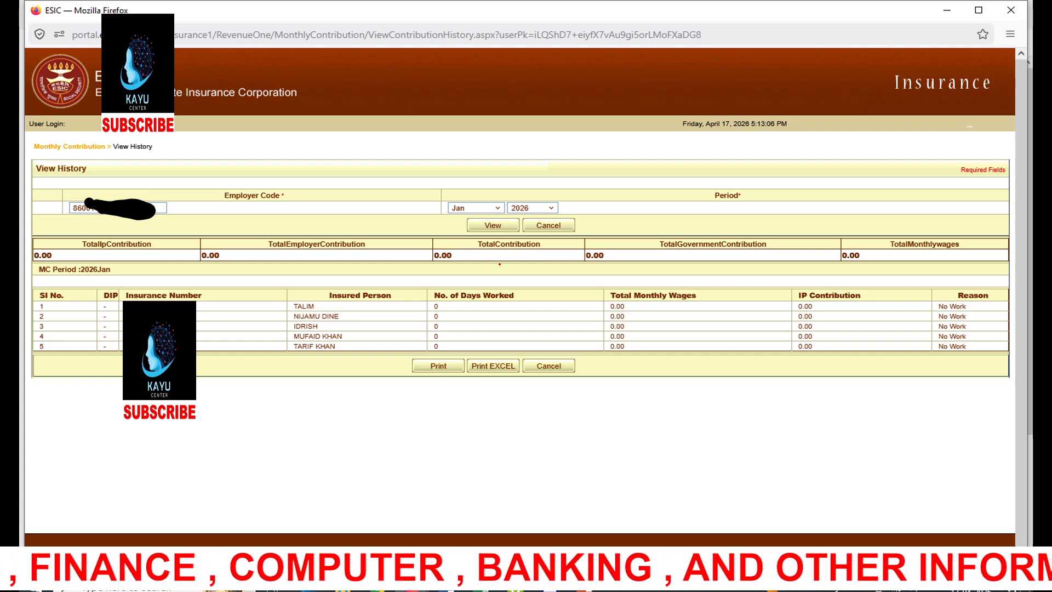
drag(407, 210, 483, 186)
Ink red marks beside the insured persons, their total monthly wages and their IP contributions in the contribution history table.
mouse_move(337, 302)
mouse_down()
mouse_move(394, 292)
mouse_move(399, 312)
mouse_up()
drag(377, 340, 409, 332)
drag(382, 361, 445, 338)
drag(557, 319, 644, 299)
drag(717, 311, 743, 304)
drag(732, 319, 756, 316)
drag(845, 315, 869, 311)
drag(815, 354, 865, 339)
Handwrite and circle "Nil" over the lower part of the history table and mark the Reason heading and the No Work entries.
mouse_move(664, 395)
mouse_down()
mouse_move(685, 364)
mouse_move(708, 361)
mouse_up()
mouse_move(712, 363)
mouse_down()
mouse_move(716, 374)
mouse_move(715, 351)
mouse_move(739, 389)
mouse_move(728, 415)
mouse_up()
drag(971, 272, 956, 294)
mouse_move(937, 294)
mouse_down()
mouse_move(979, 286)
mouse_move(1010, 302)
mouse_up()
mouse_move(978, 326)
mouse_down()
mouse_move(994, 325)
mouse_move(983, 341)
mouse_up()
drag(964, 361, 991, 355)
drag(971, 368, 1005, 362)
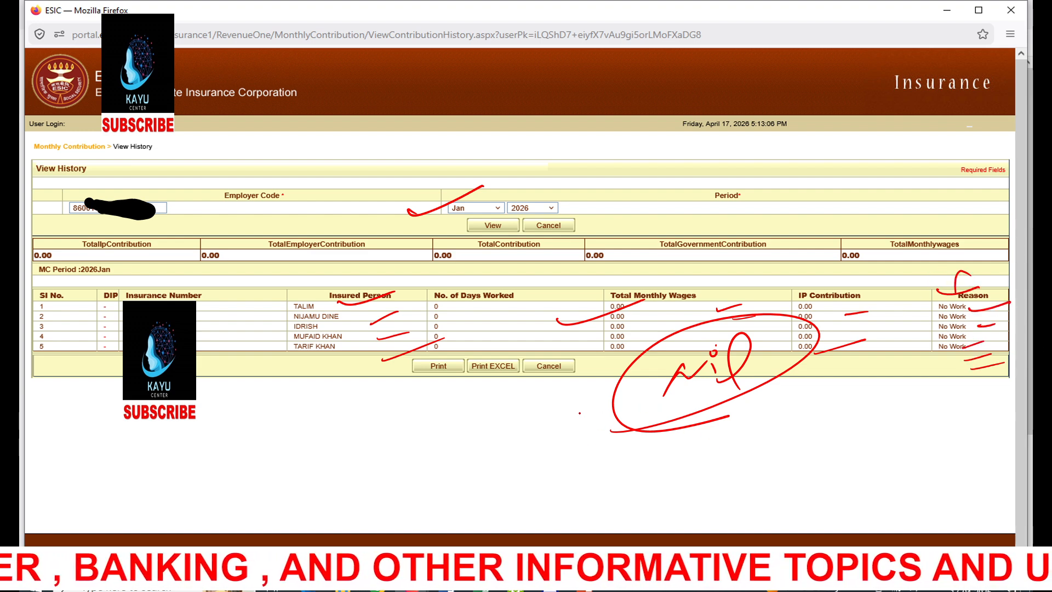
Ink further strokes and a long double underline below the contribution history table.
drag(408, 331, 362, 378)
drag(487, 397, 557, 402)
drag(249, 455, 499, 415)
drag(279, 466, 524, 418)
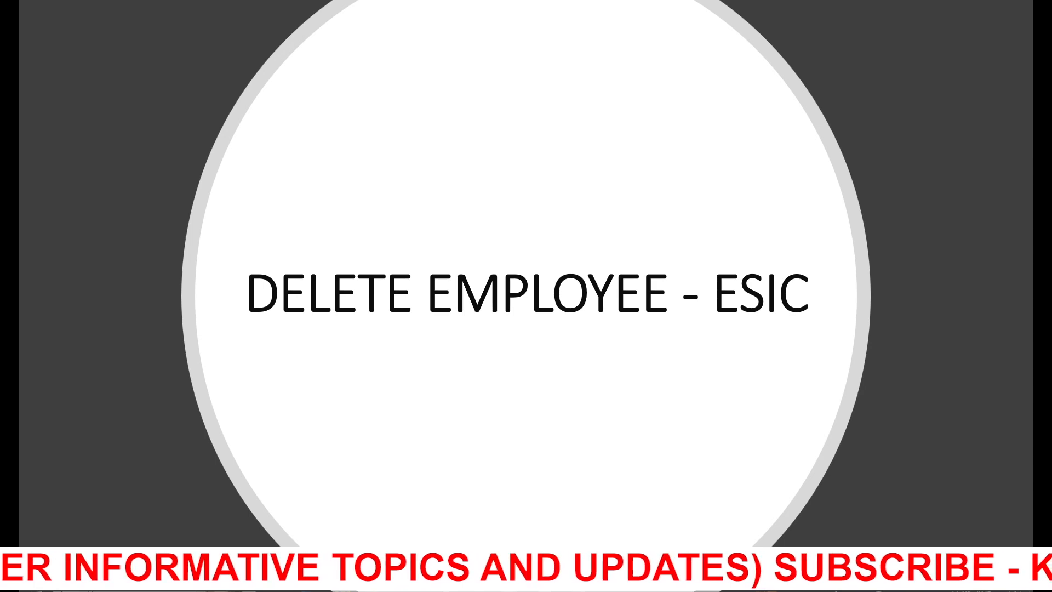
Underline DELETE twice in the "DELETE EMPLOYEE - ESIC" title and handwrite a double-underlined note with a joining symbol above the title.
drag(230, 372, 407, 325)
drag(247, 394, 412, 350)
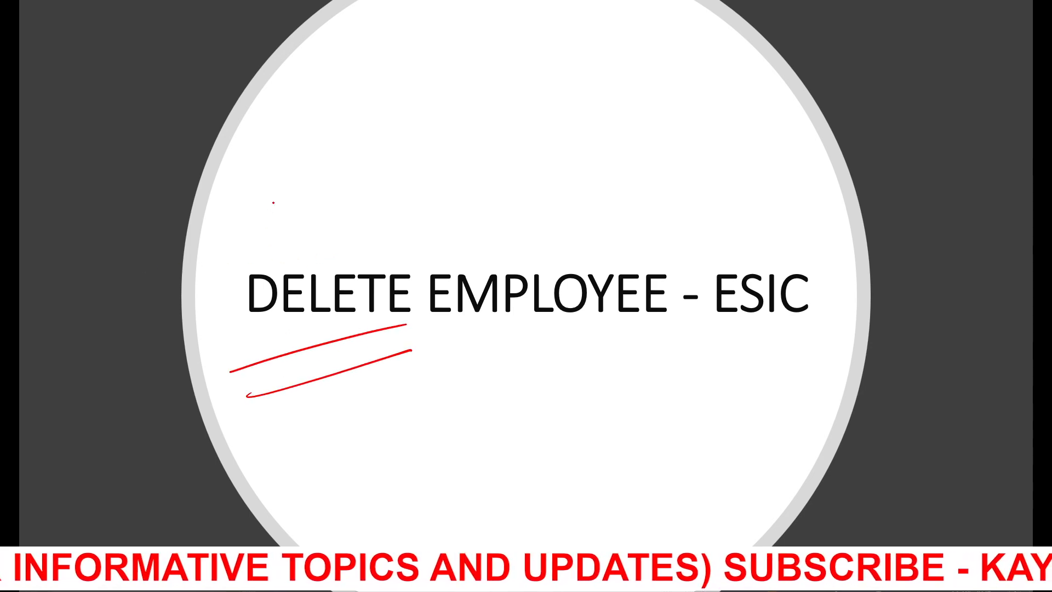
mouse_move(310, 158)
mouse_down()
mouse_move(321, 148)
mouse_move(325, 164)
mouse_move(383, 144)
mouse_move(445, 147)
mouse_move(232, 218)
mouse_up()
drag(245, 237, 450, 181)
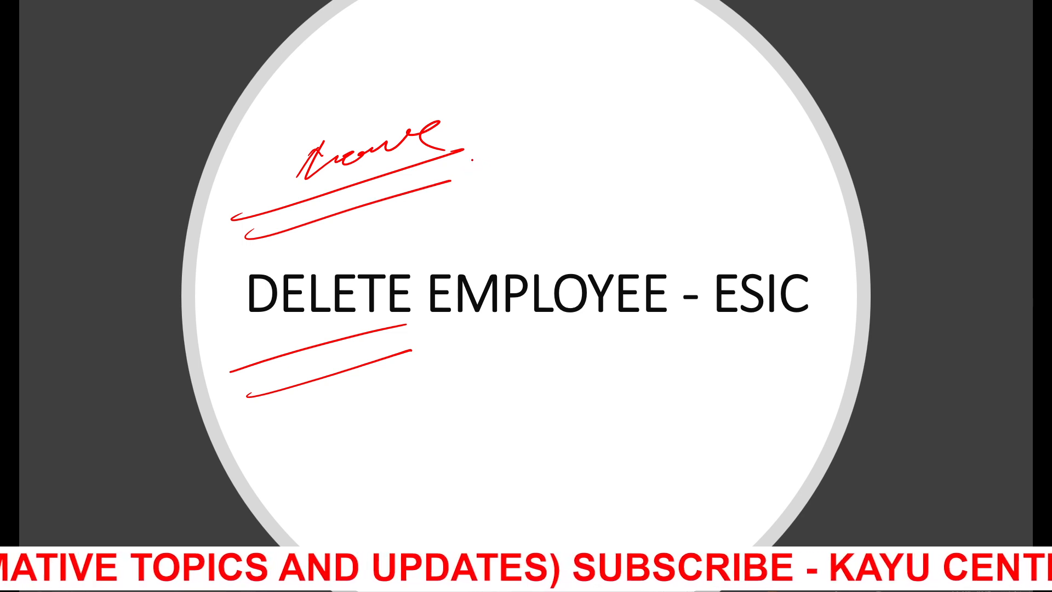
drag(474, 139, 493, 167)
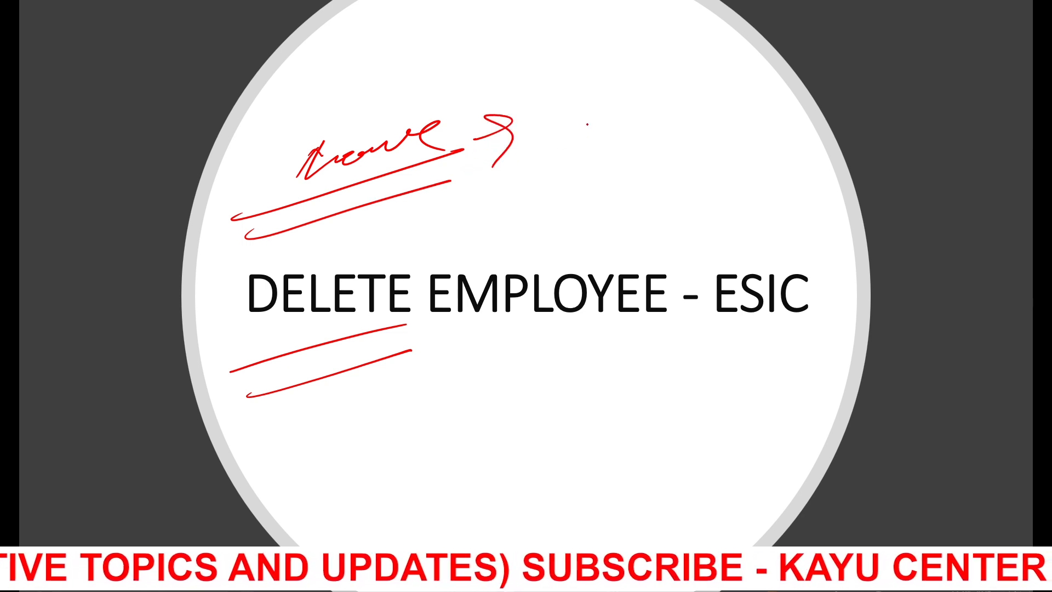
Handwrite "Retired" above the slide title, underline it twice and draw a downward arrow towards the title.
drag(611, 112, 784, 93)
drag(751, 125, 772, 98)
drag(570, 151, 784, 125)
drag(553, 173, 770, 140)
drag(539, 127, 521, 188)
drag(511, 178, 586, 169)
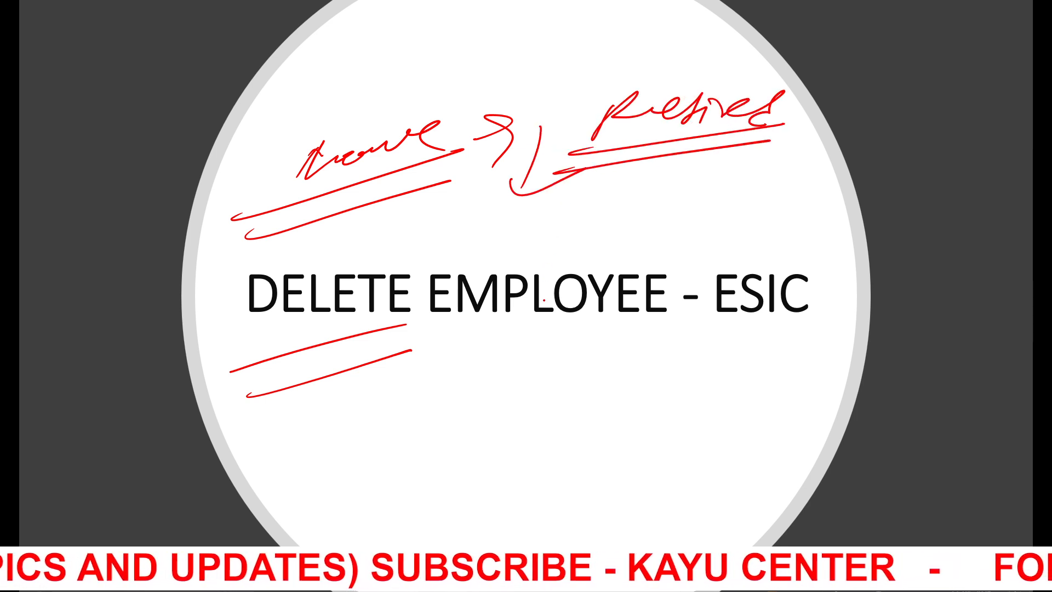
Draw a downward arrow below the "DELETE EMPLOYEE - ESIC" title and add two long underline strokes beneath it.
drag(548, 344, 536, 393)
drag(509, 384, 611, 366)
drag(382, 440, 529, 413)
drag(372, 462, 554, 432)
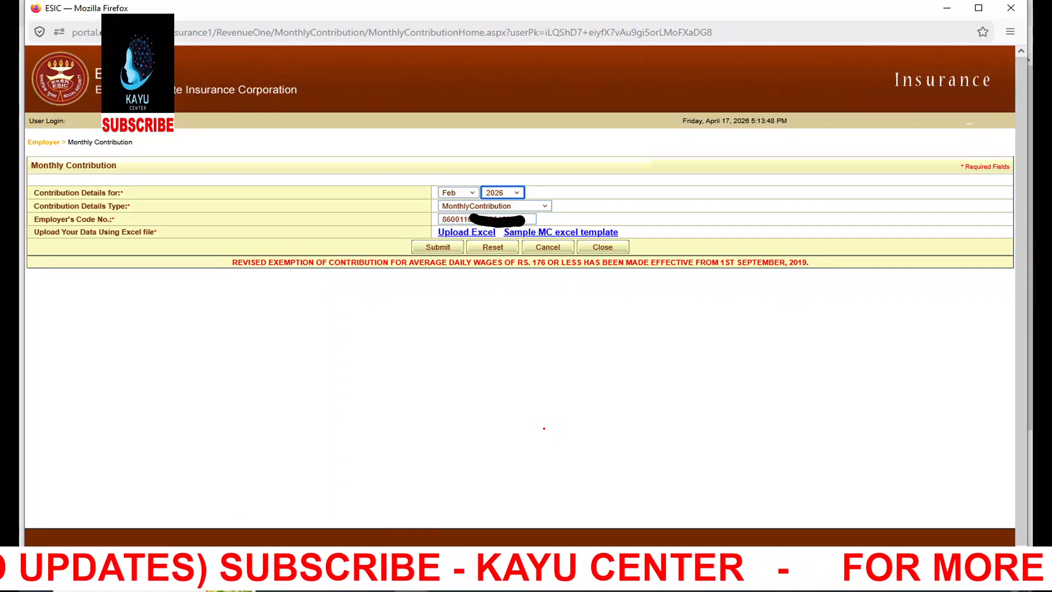
Add check marks beside the Feb 2026 period and the Sample MC excel template link, and write a large barred "I" beside the form.
drag(339, 195, 446, 165)
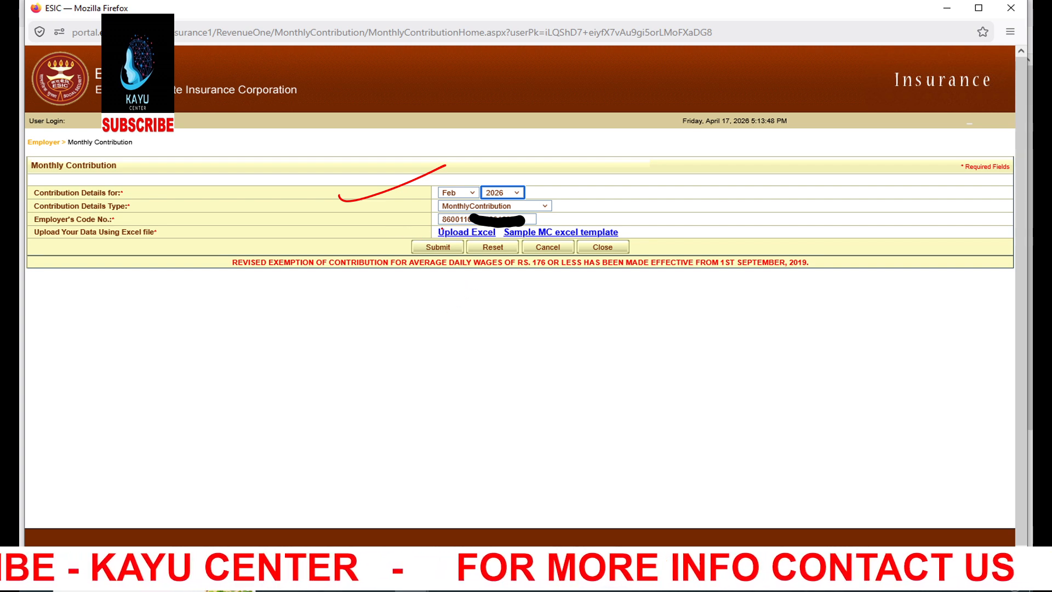
drag(698, 186, 692, 207)
drag(668, 214, 736, 192)
drag(663, 192, 726, 177)
drag(596, 222, 669, 210)
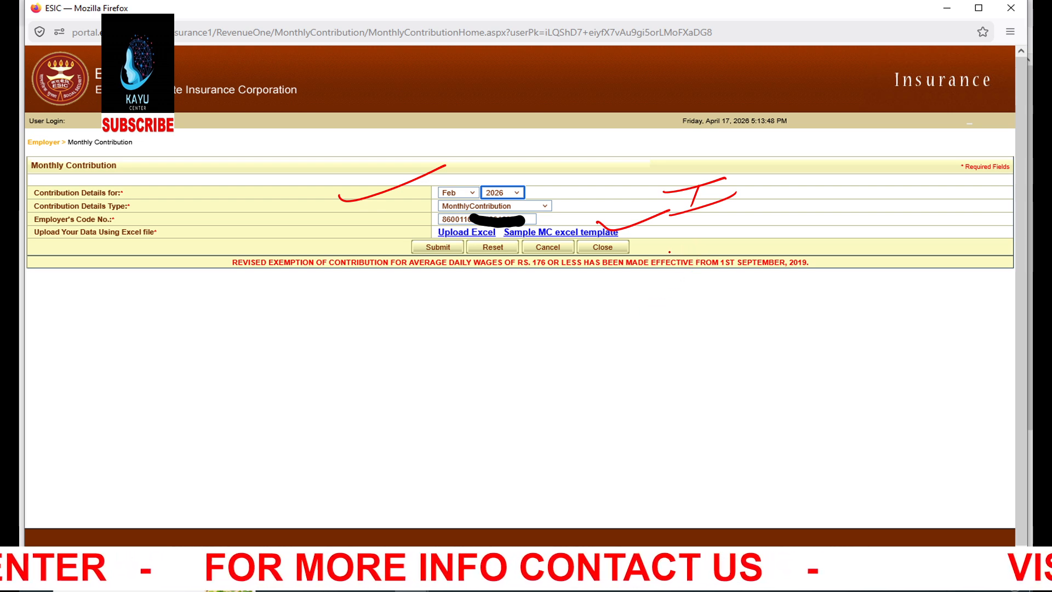
drag(371, 239, 393, 254)
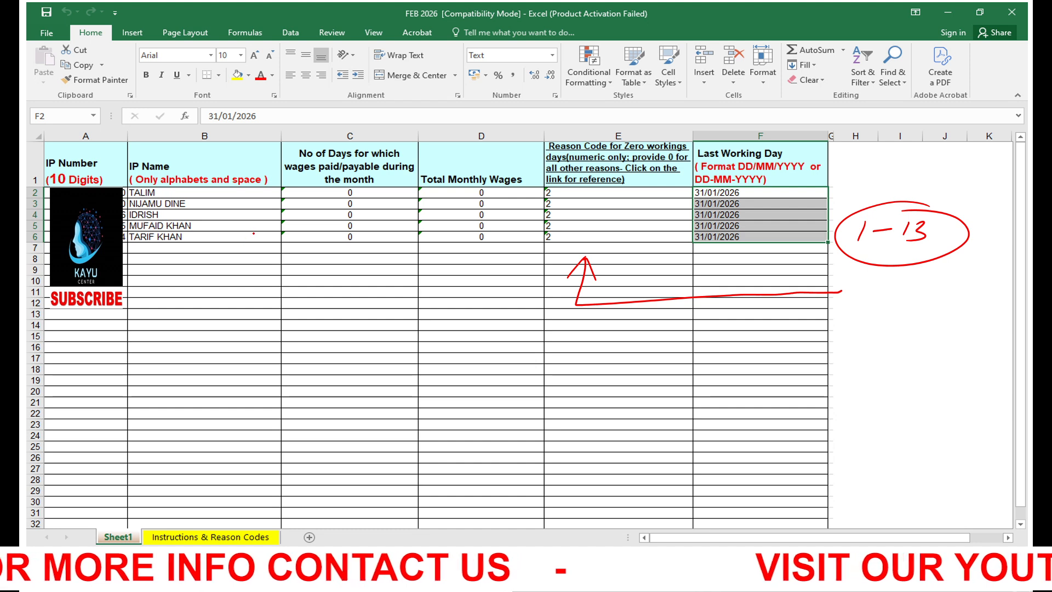
Draw slanted red strokes below the zero entries in the days-worked and Total Monthly Wages columns of the FEB 2026 sheet.
drag(270, 278, 340, 247)
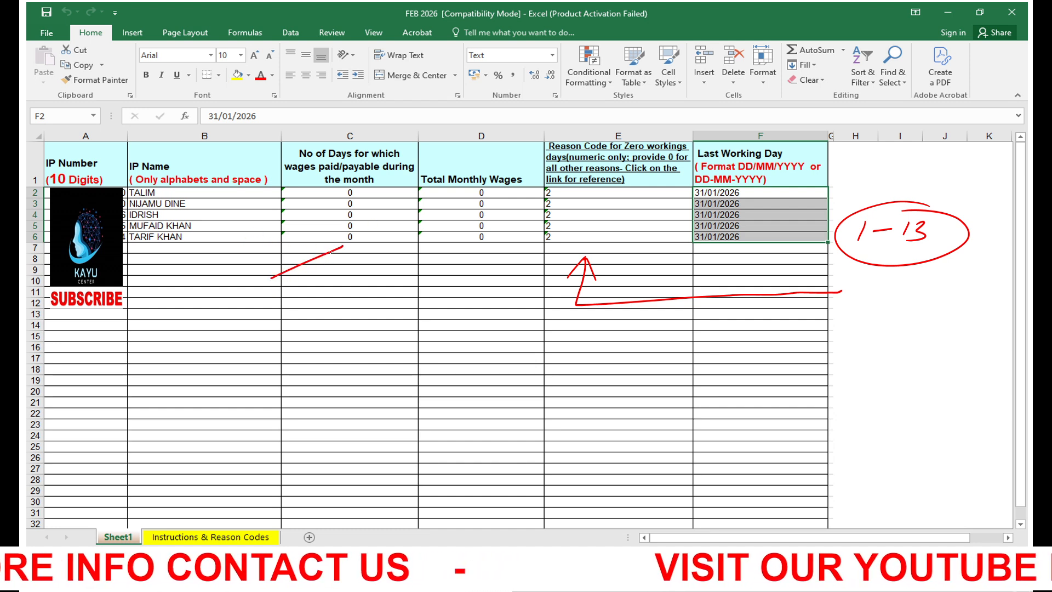
drag(265, 301, 359, 259)
mouse_move(263, 320)
mouse_down()
mouse_move(385, 266)
mouse_move(500, 238)
mouse_up()
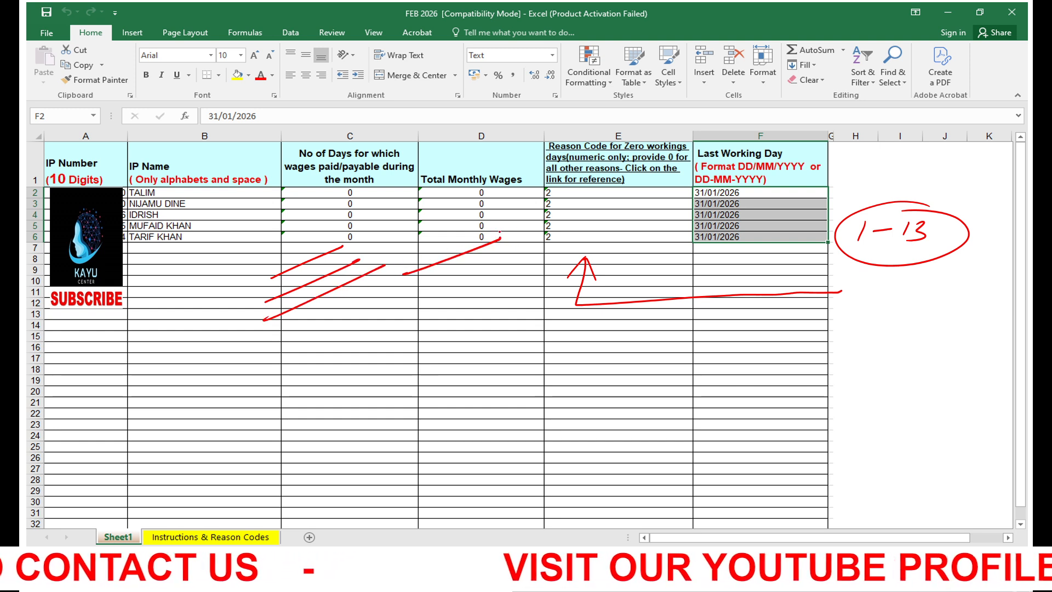